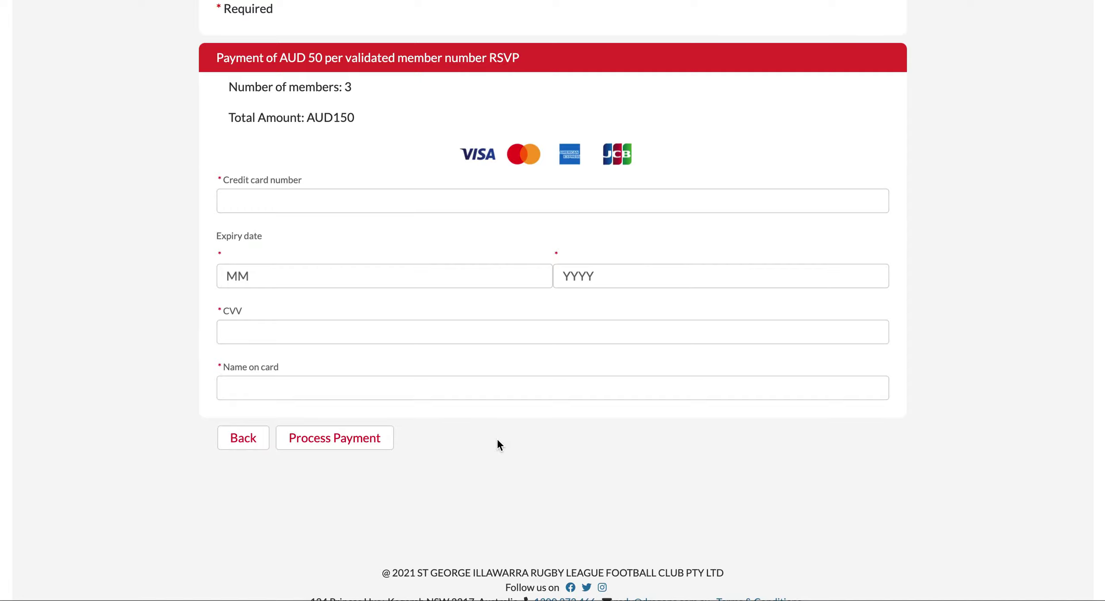
# Step: Enter the pasted Mastercard number, expiry 08/2022 and the CVV on the payment form
pyautogui.click(356, 194)
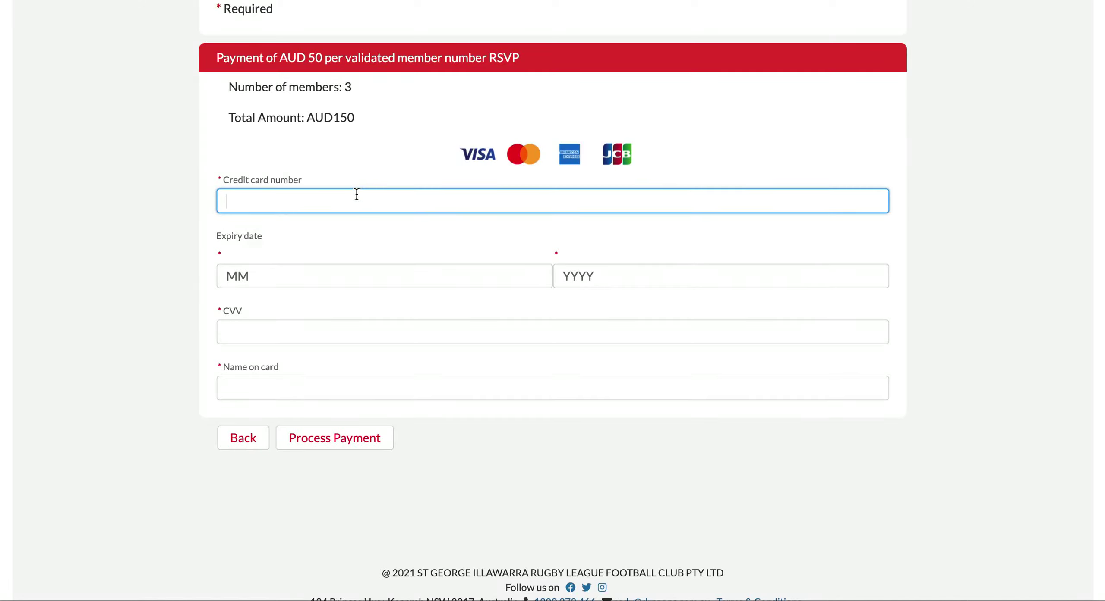
pyautogui.hotkey('ctrl', 'v')
pyautogui.click(347, 276)
pyautogui.write('08')
pyautogui.press('Tab')
pyautogui.write('2022')
pyautogui.click(350, 331)
# Step: Fill in the cardholder's name and submit the AUD150 payment
pyautogui.click(341, 389)
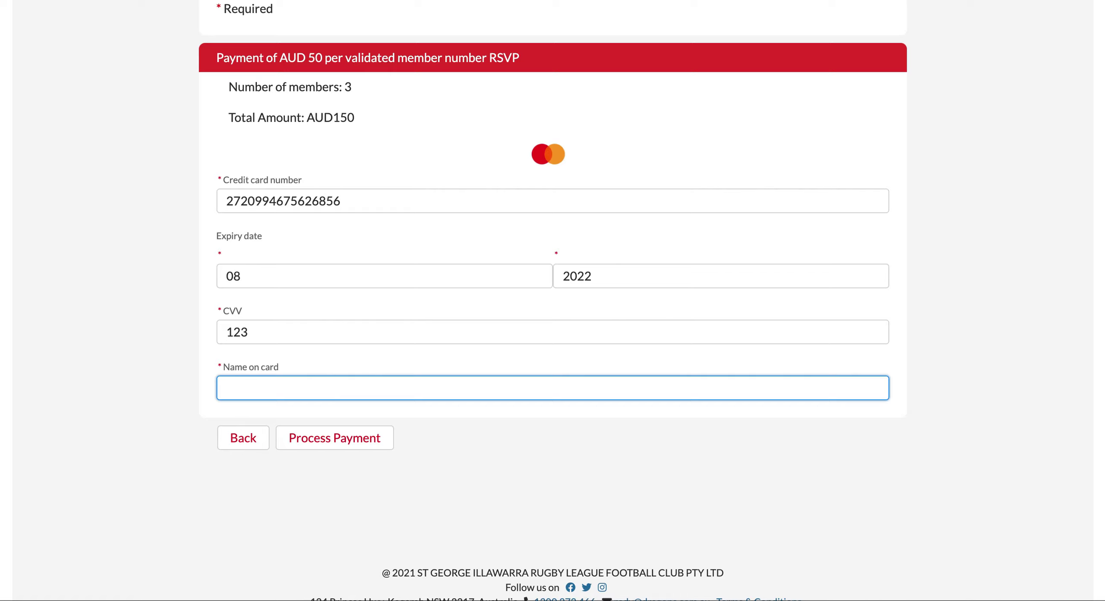
pyautogui.click(499, 516)
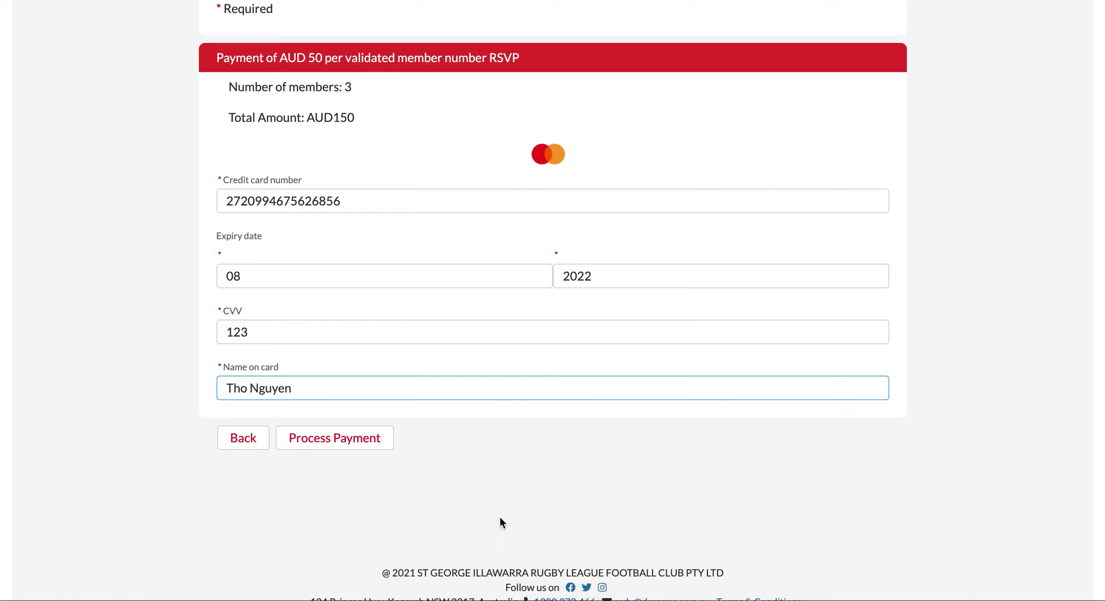
pyautogui.click(348, 447)
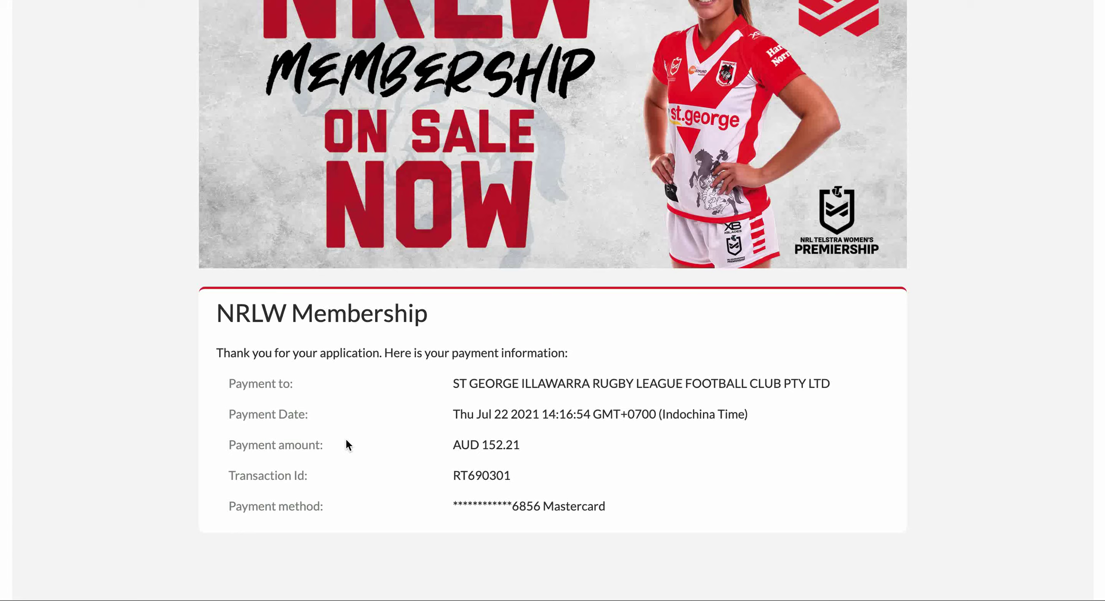
# Step: Copy the transaction ID from the AUD 152.21 confirmation and bring the Salesforce window forward
pyautogui.scroll(-2, 347, 441)
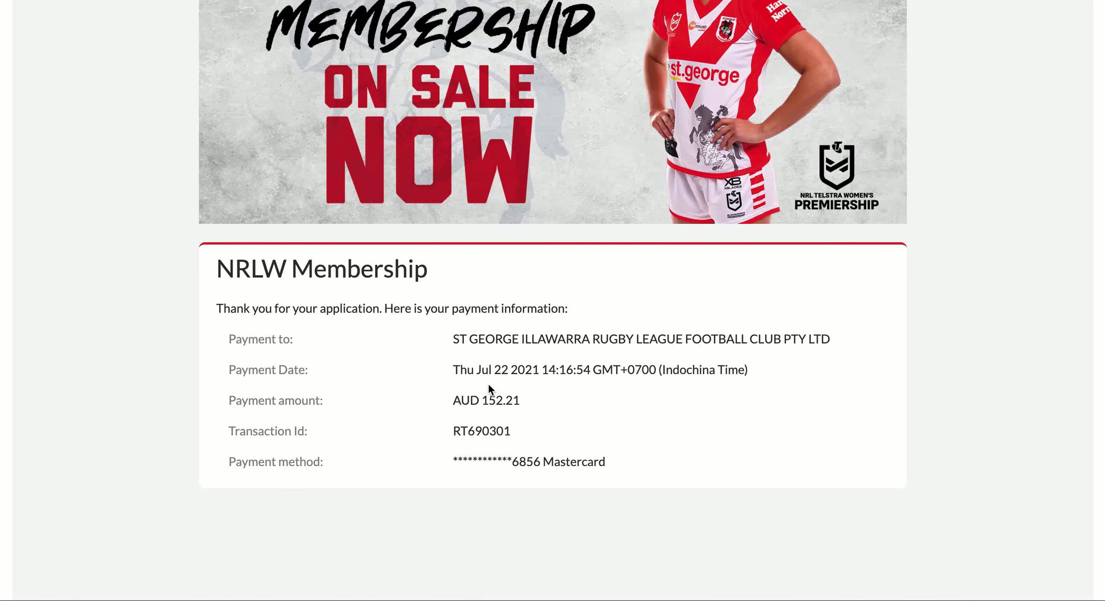
pyautogui.doubleClick(470, 430)
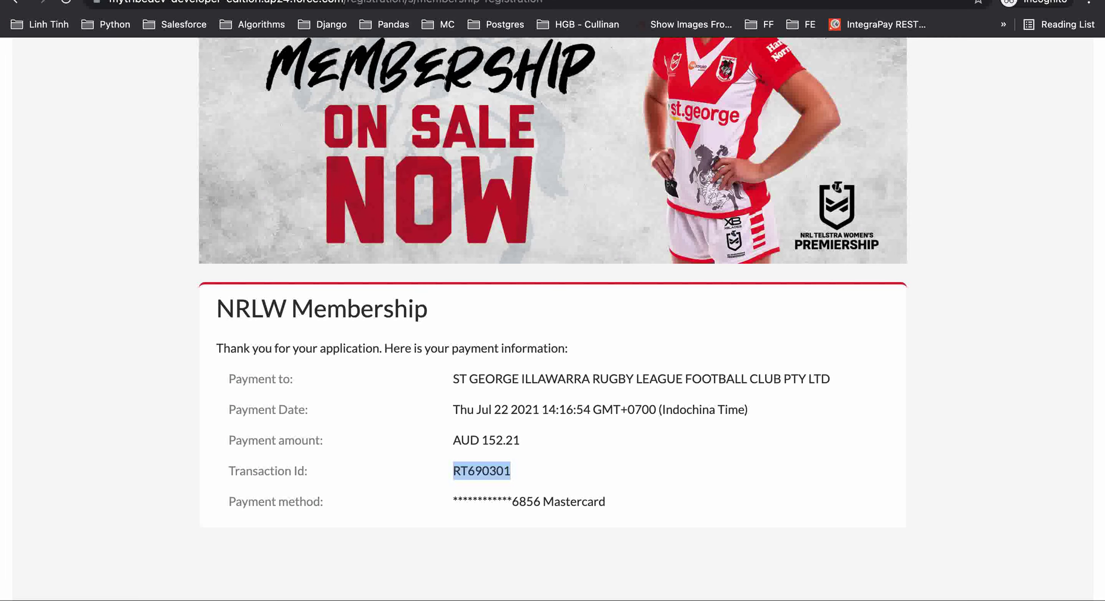
pyautogui.click(399, 2)
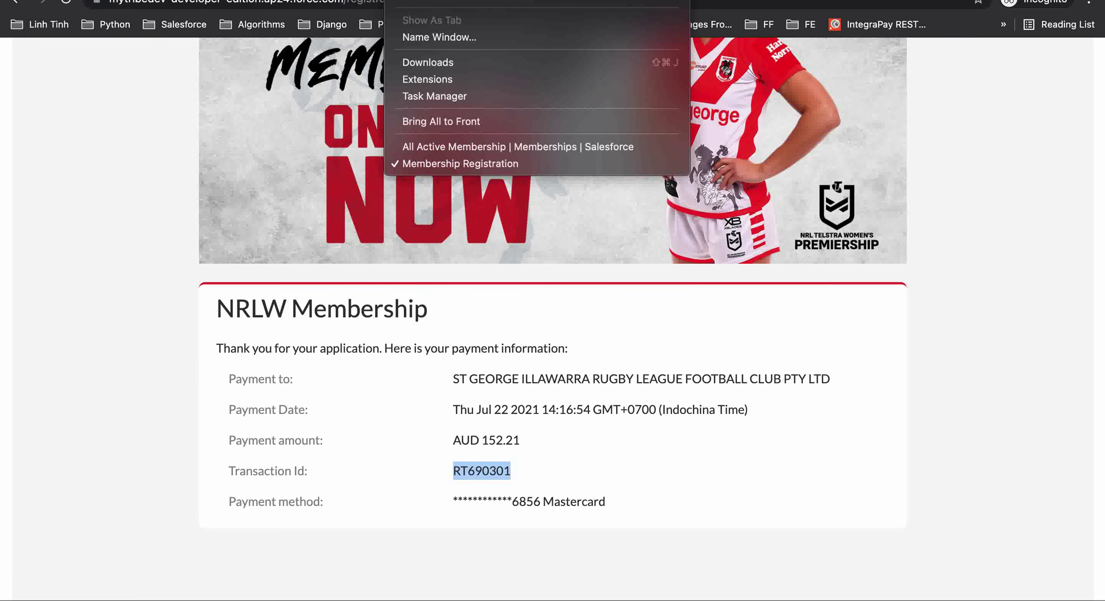
pyautogui.click(449, 148)
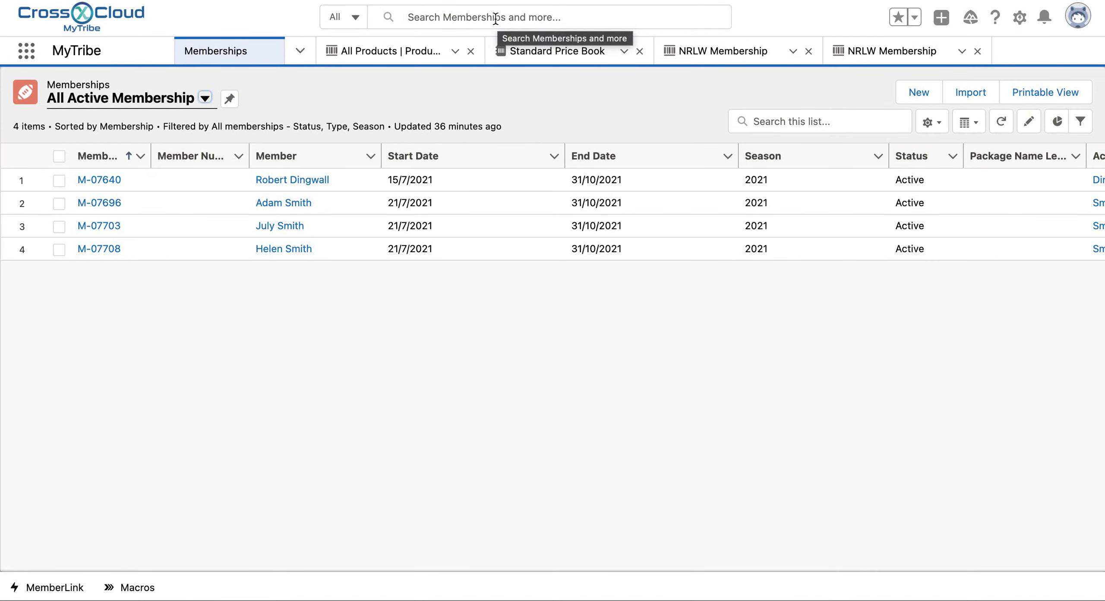
# Step: Refresh the active memberships list to show seven, then globally search the payment's transaction ID
pyautogui.click(1001, 122)
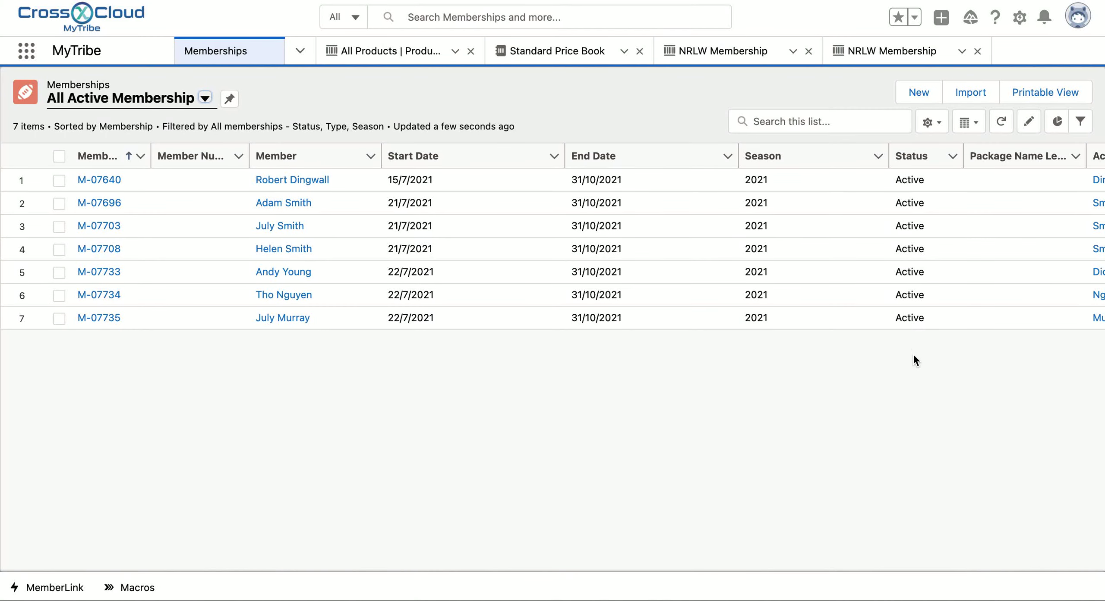
pyautogui.click(545, 17)
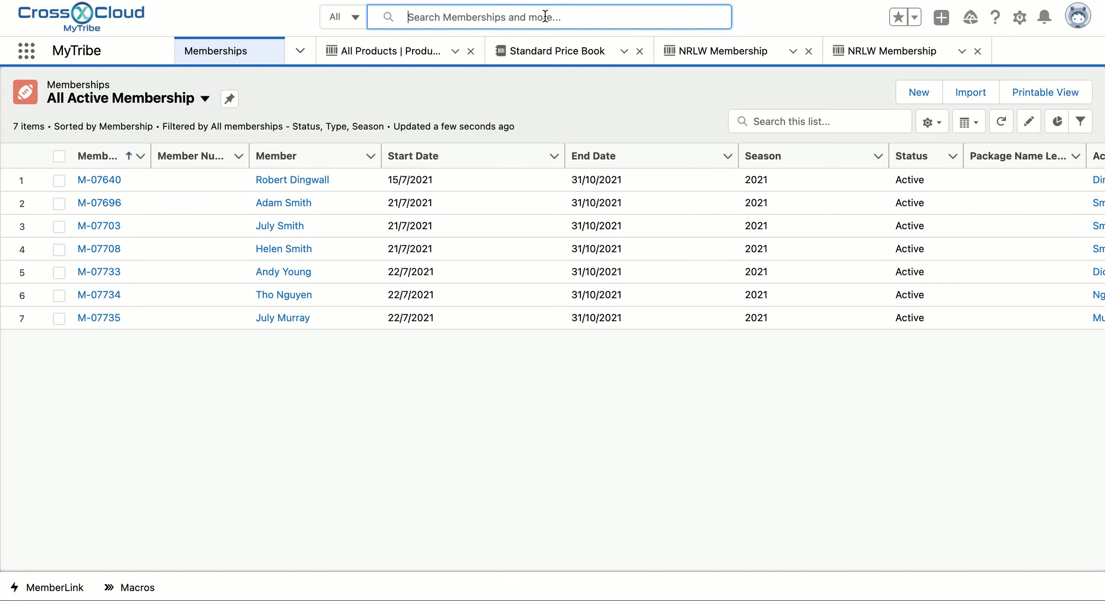
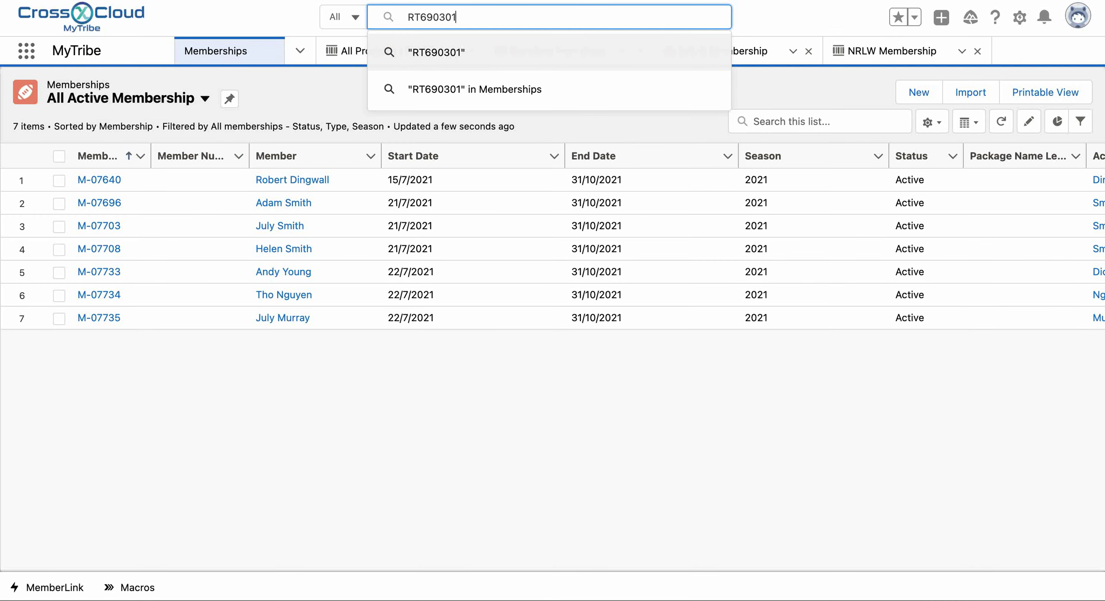
pyautogui.press('Return')
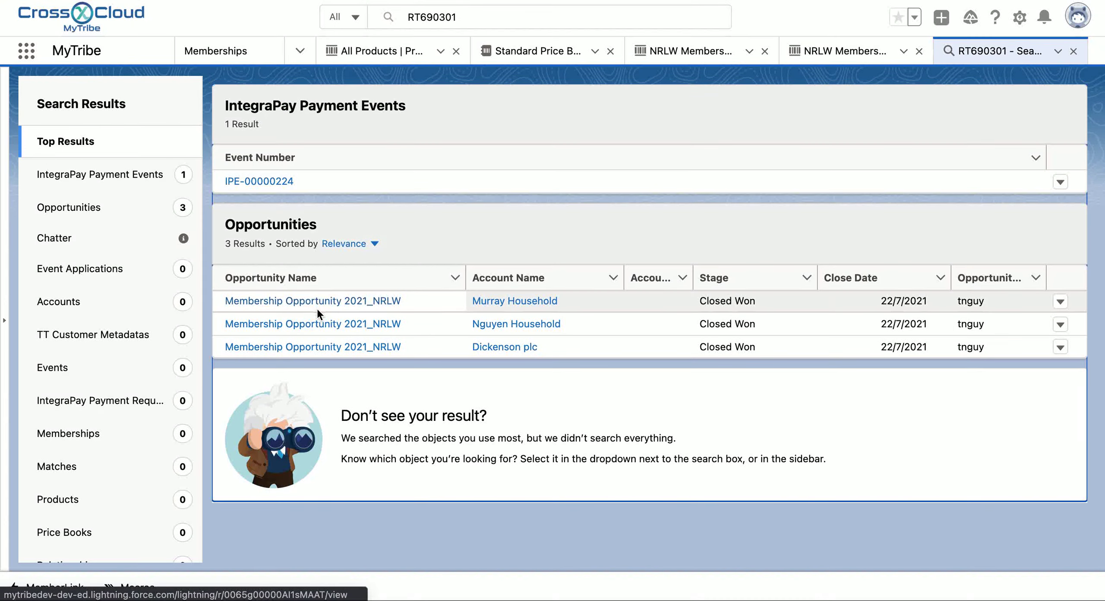
pyautogui.click(253, 182)
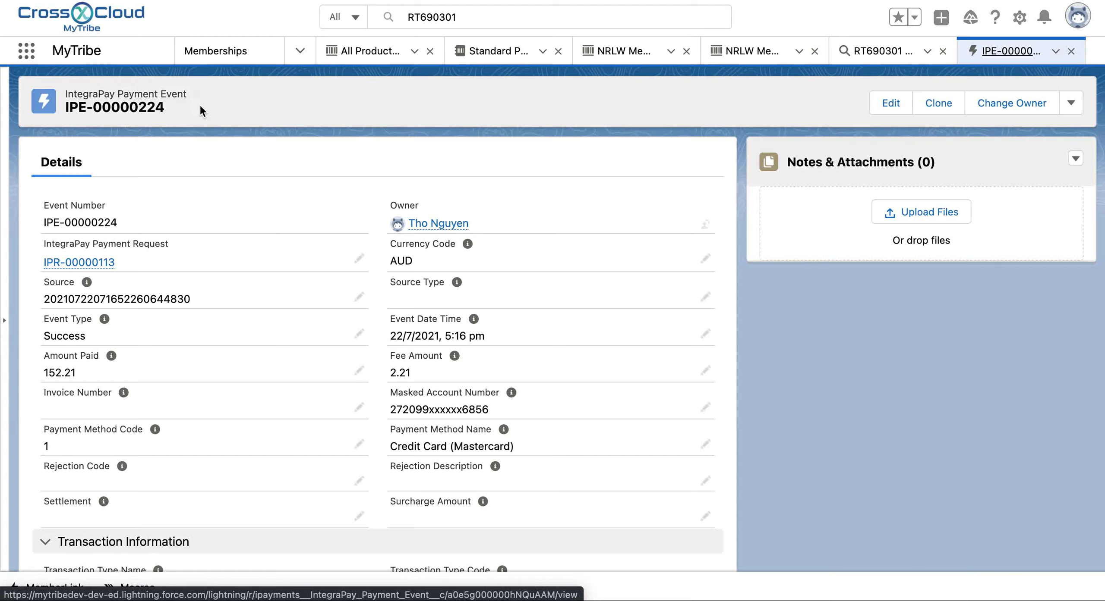
pyautogui.scroll(-2, 256, 170)
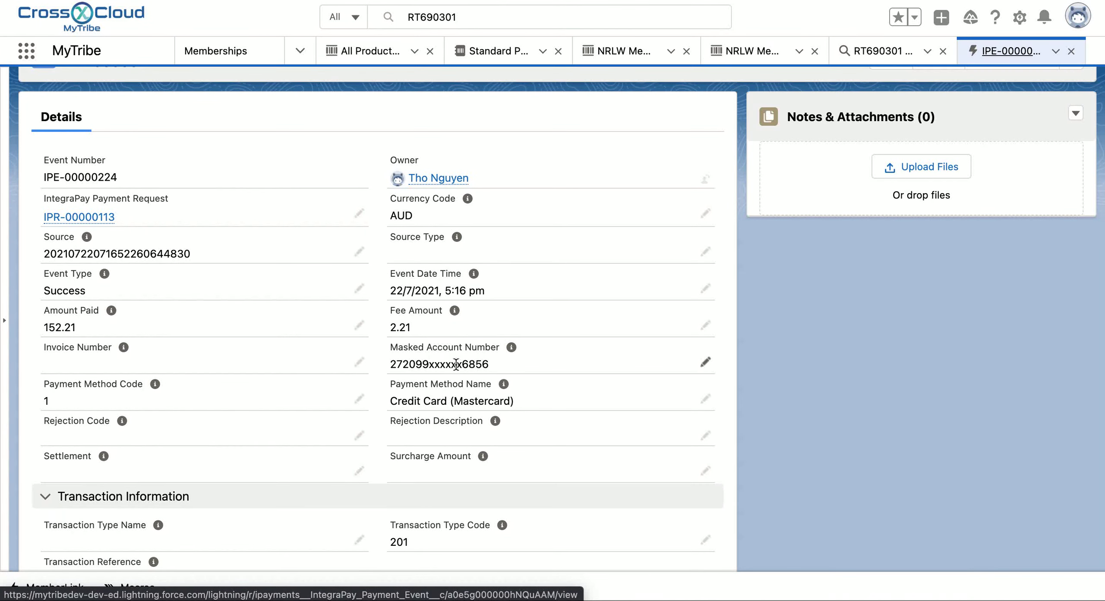
pyautogui.scroll(-3, 483, 396)
pyautogui.moveTo(484, 393)
pyautogui.scroll(-5, 483, 395)
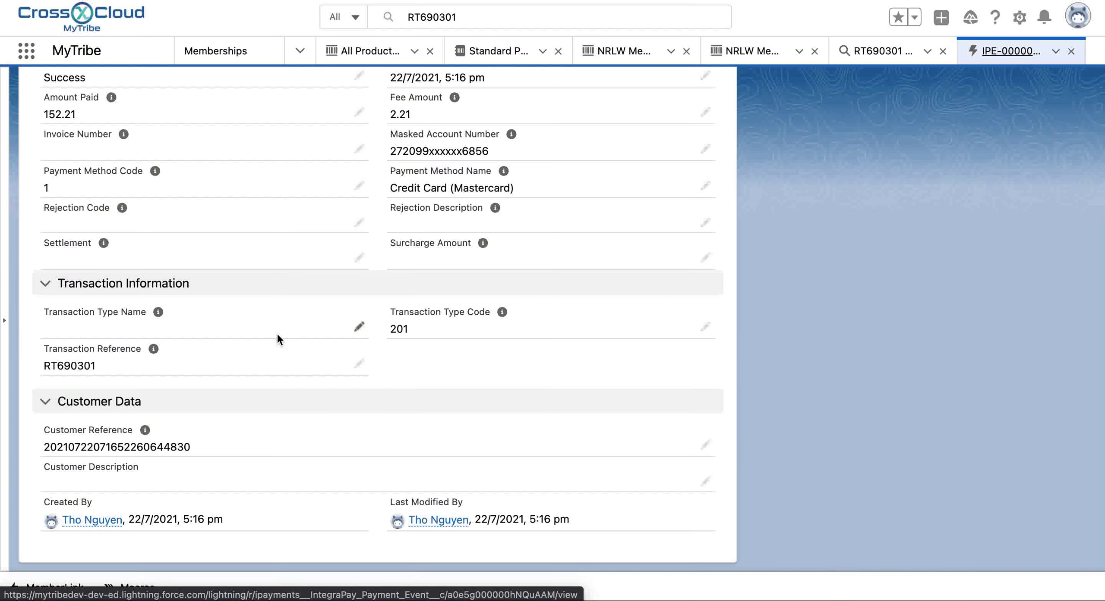
pyautogui.scroll(8, 276, 337)
# Step: Open payment request IPR-00000113 and look over its payer, description and three linked opportunities
pyautogui.click(66, 265)
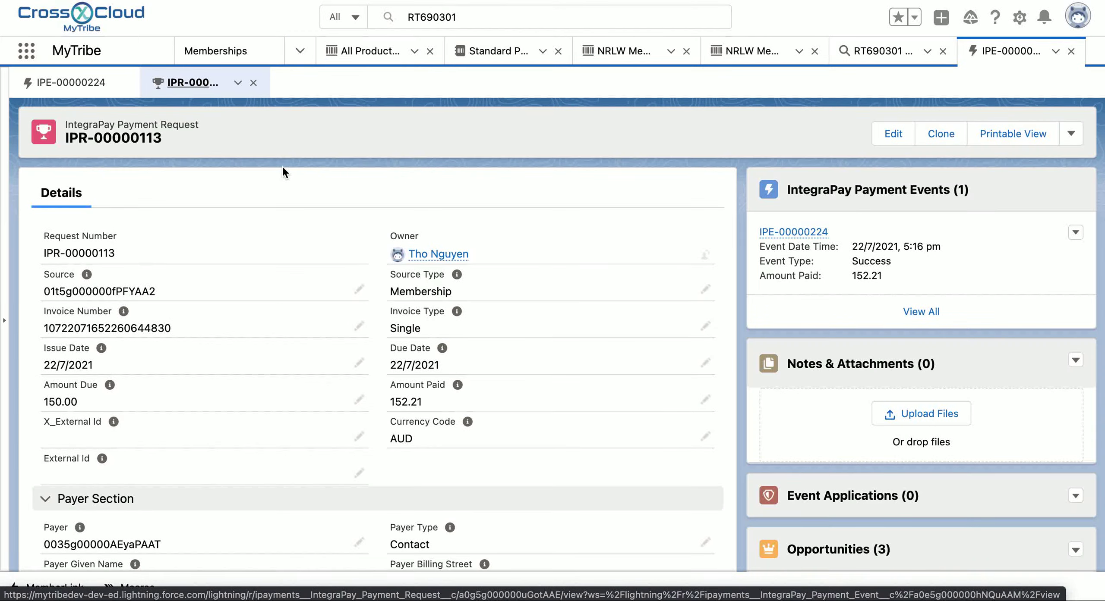
pyautogui.scroll(-2, 450, 304)
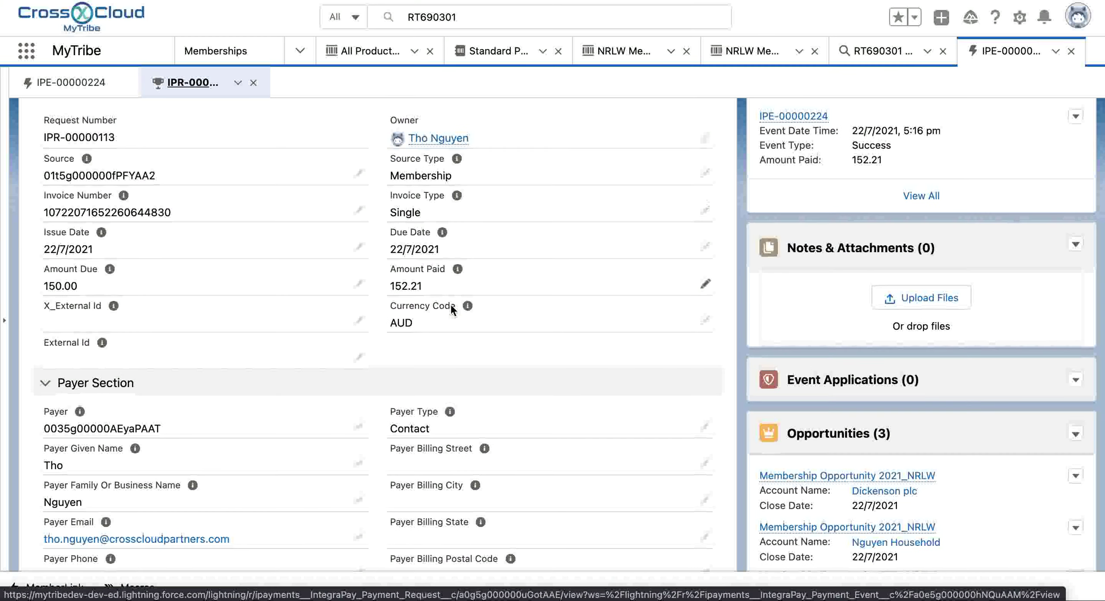
pyautogui.scroll(2, 451, 303)
pyautogui.scroll(-3, 450, 304)
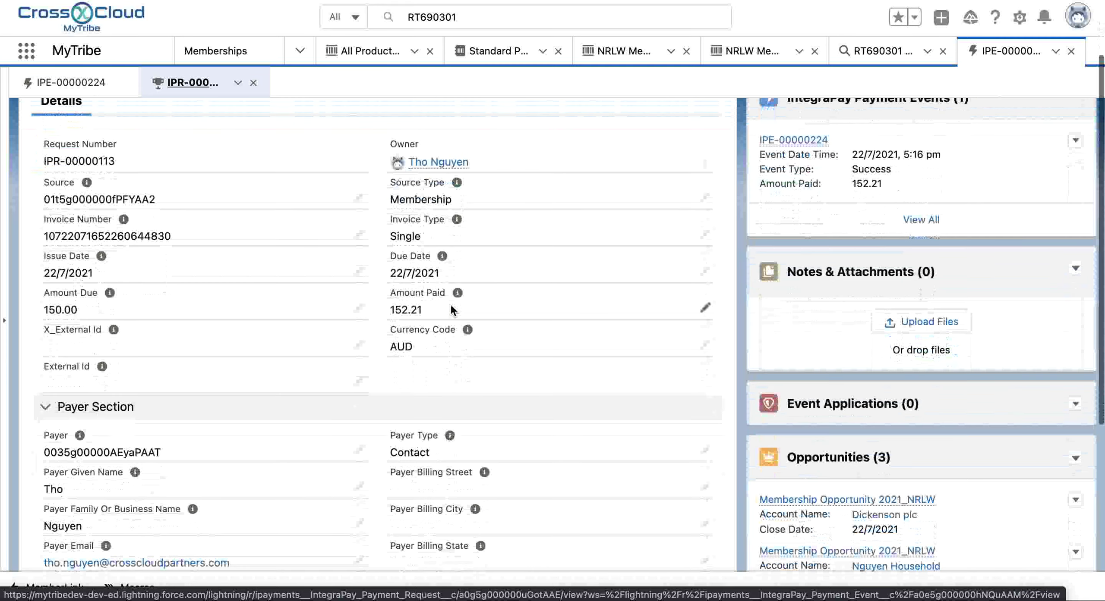
pyautogui.scroll(-2, 812, 394)
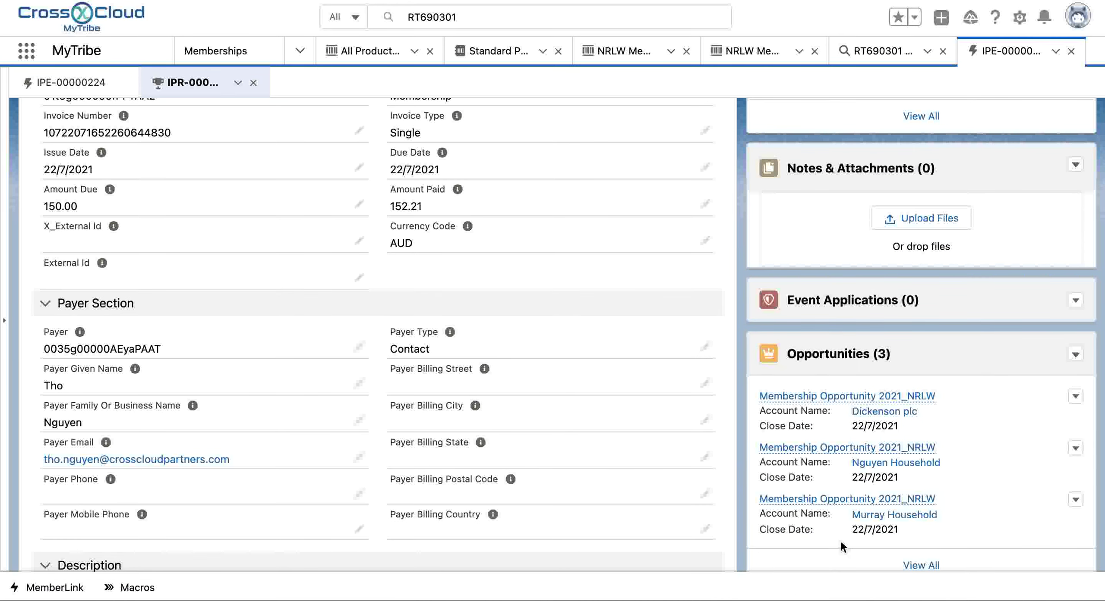
pyautogui.scroll(1, 840, 544)
pyautogui.scroll(3, 835, 557)
pyautogui.scroll(-8, 614, 513)
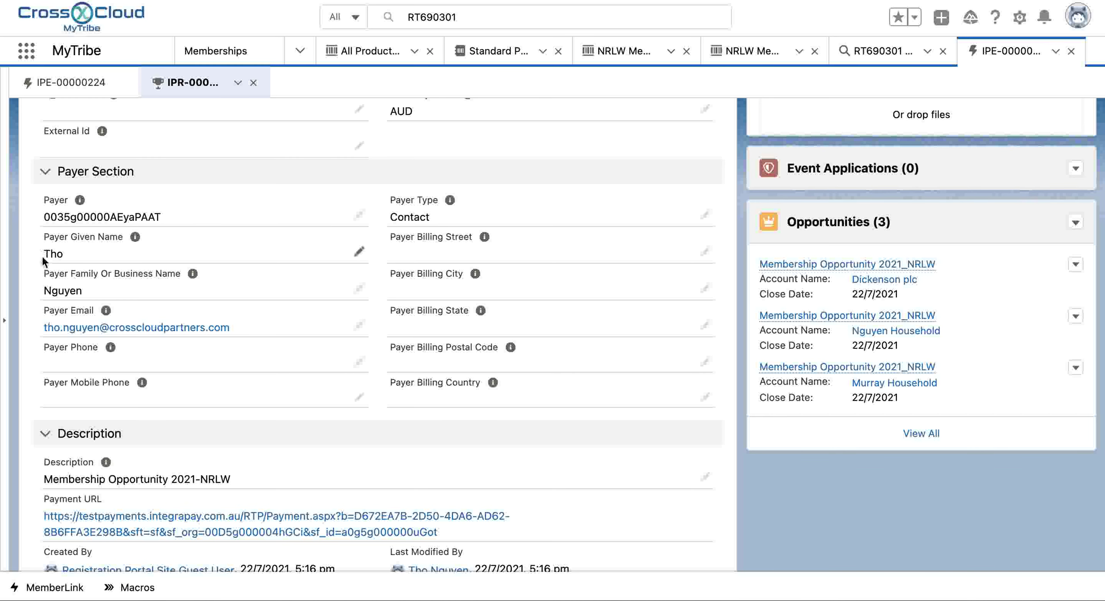
# Step: Select the payer's given name and the 150.00 amount due, then return to the memberships list
pyautogui.moveTo(43, 253); pyautogui.dragTo(69, 252)
pyautogui.scroll(-1, 223, 338)
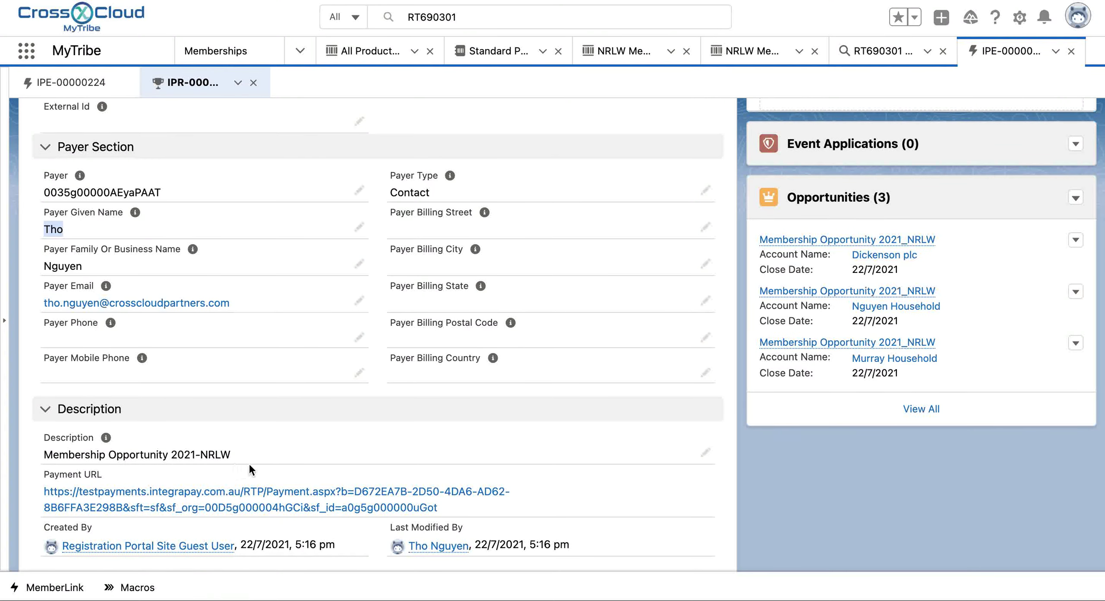
pyautogui.scroll(10, 248, 462)
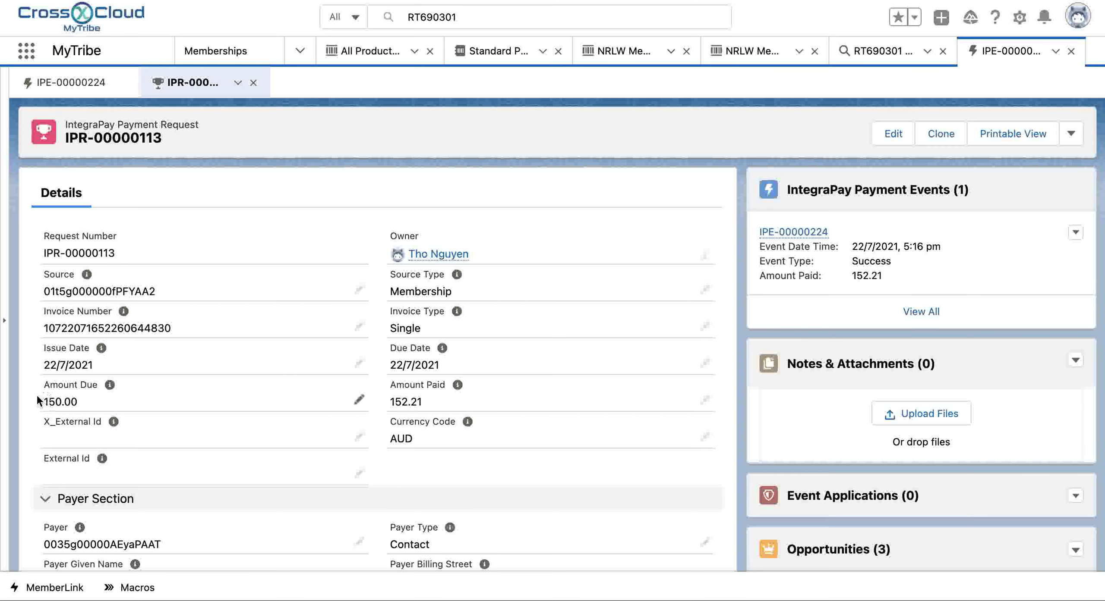
pyautogui.moveTo(42, 402); pyautogui.dragTo(85, 403)
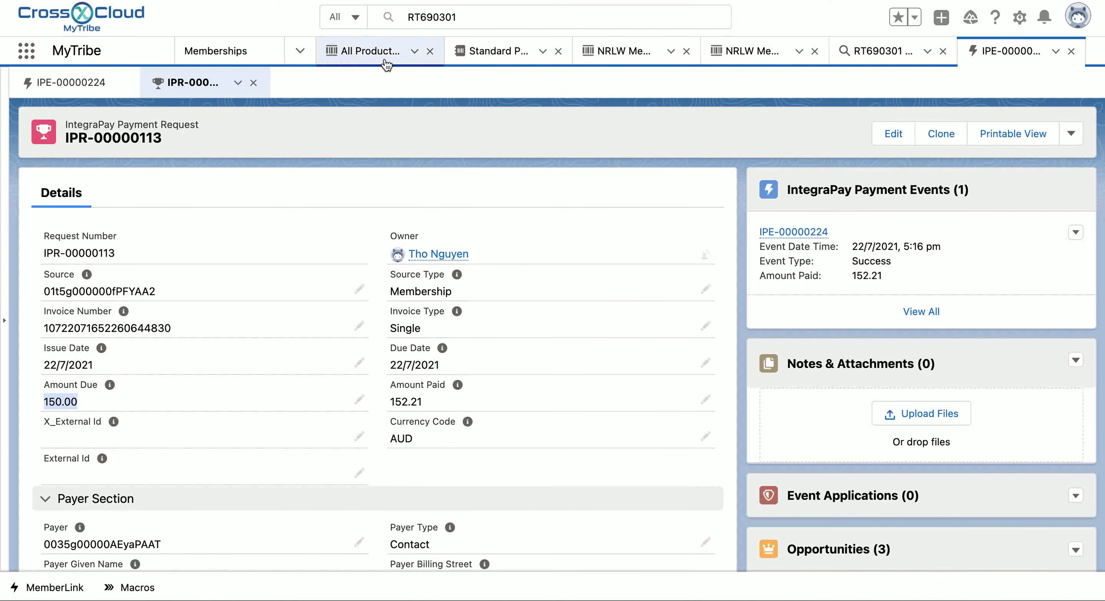
pyautogui.scroll(-9, 670, 288)
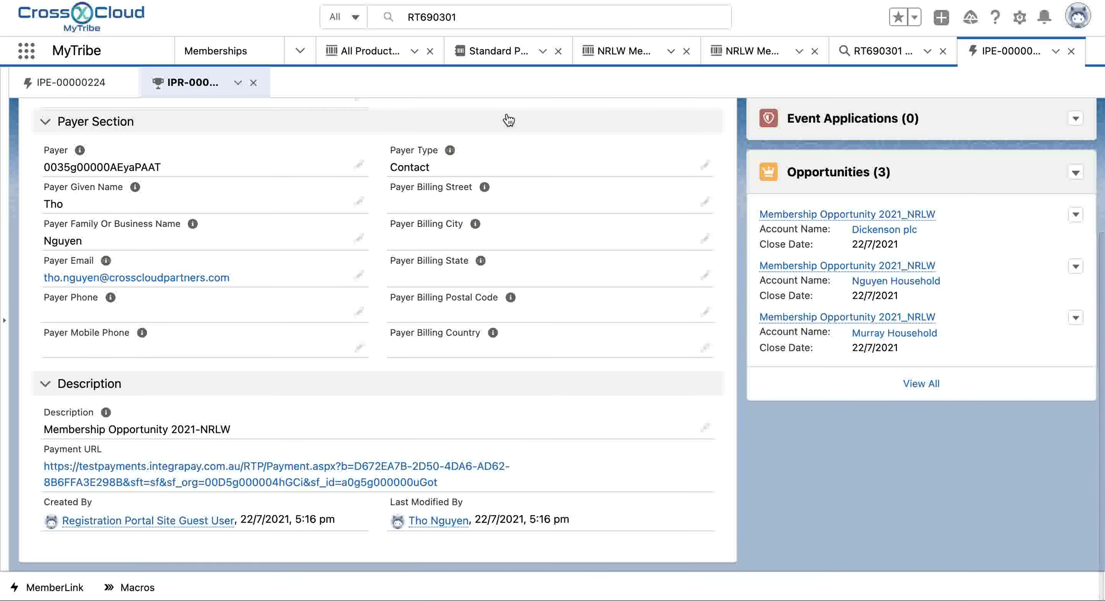
pyautogui.scroll(5, 506, 113)
pyautogui.click(241, 53)
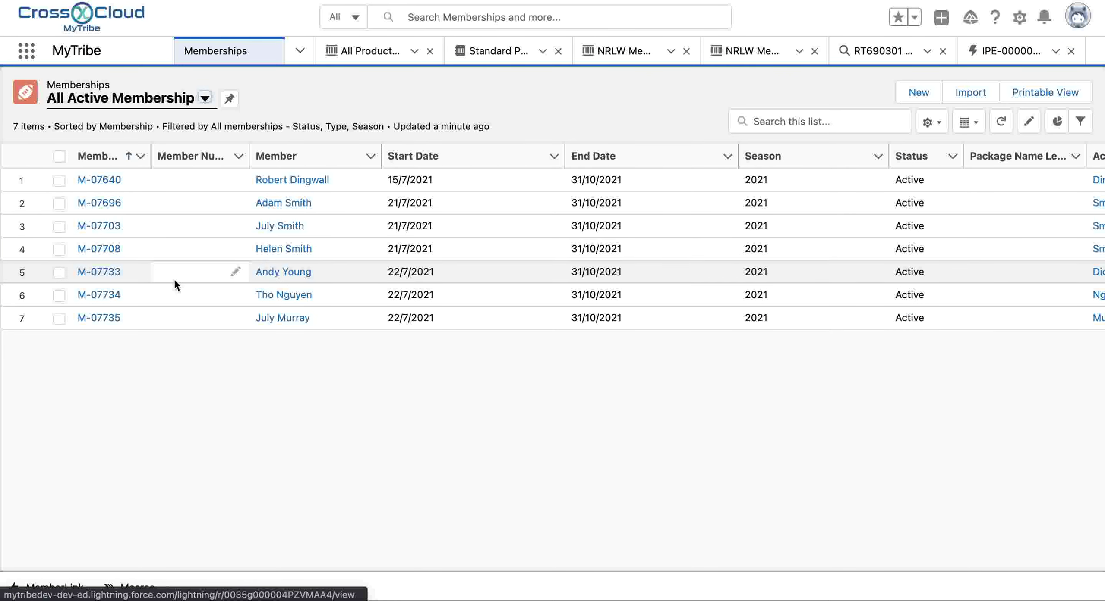
pyautogui.click(96, 297)
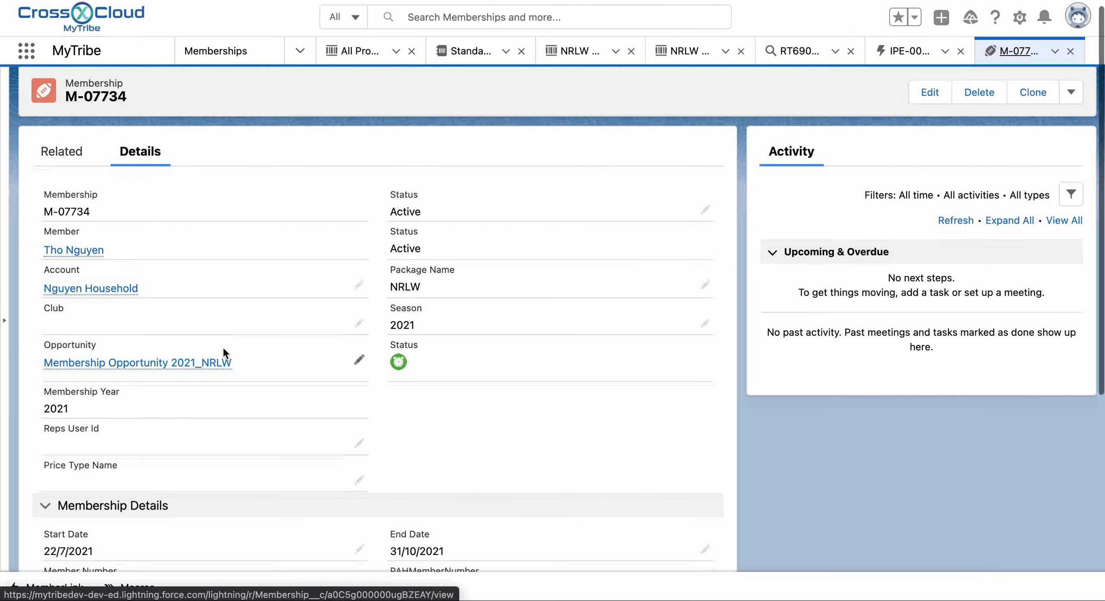
pyautogui.moveTo(58, 255)
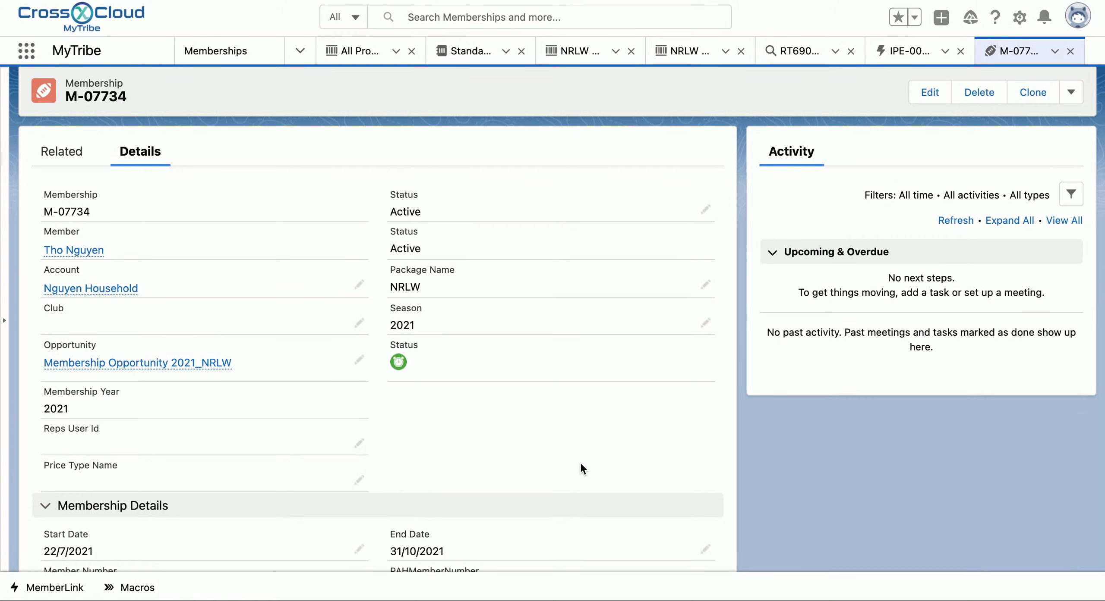
pyautogui.scroll(-1, 580, 465)
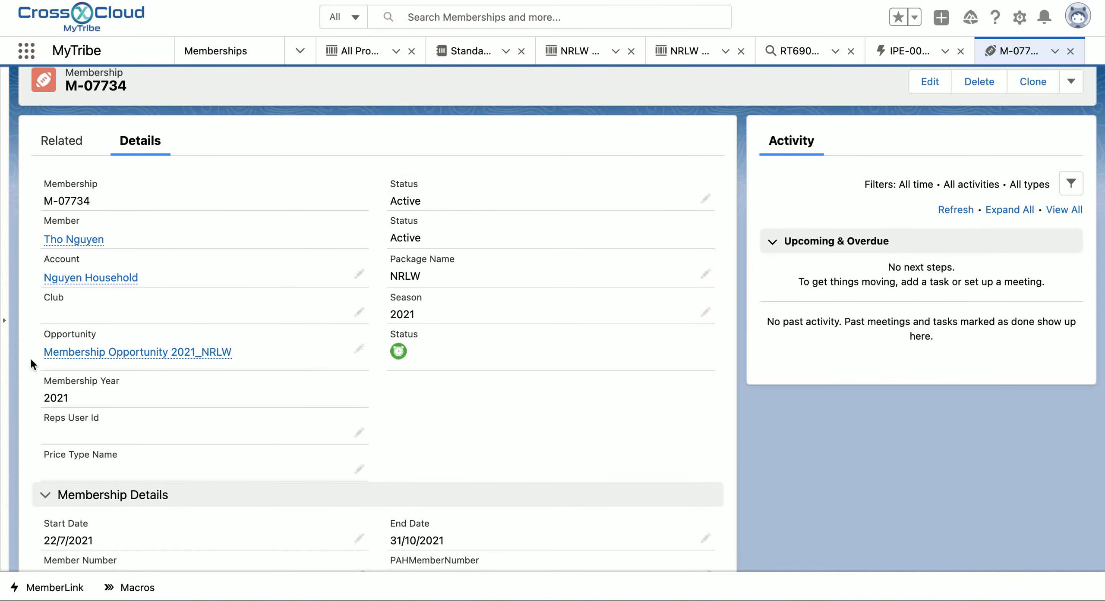
pyautogui.moveTo(183, 364)
pyautogui.scroll(-5, 503, 417)
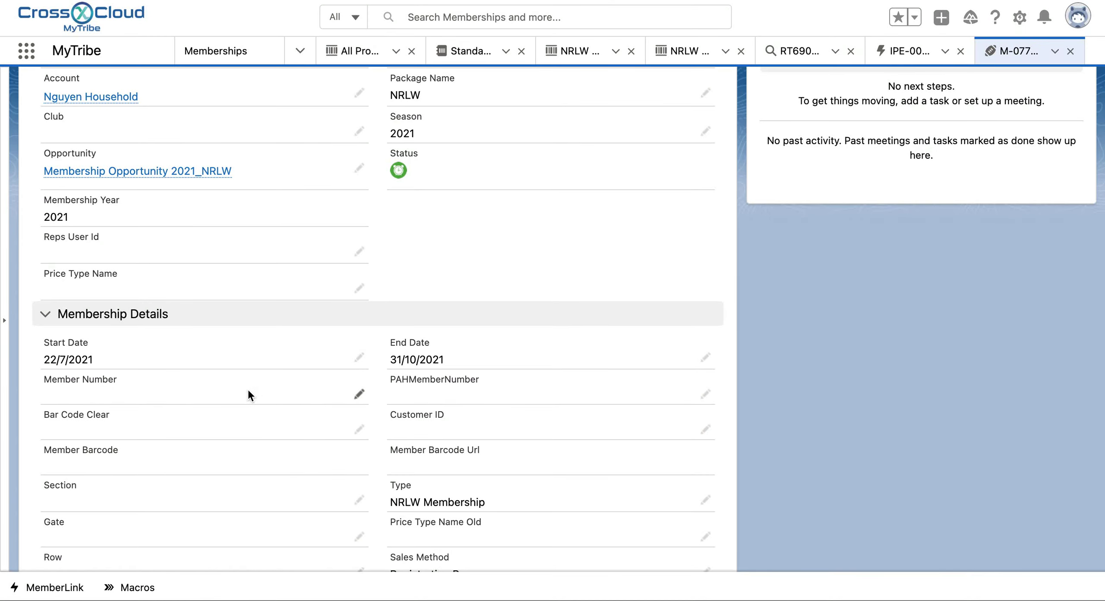
pyautogui.scroll(-5, 542, 342)
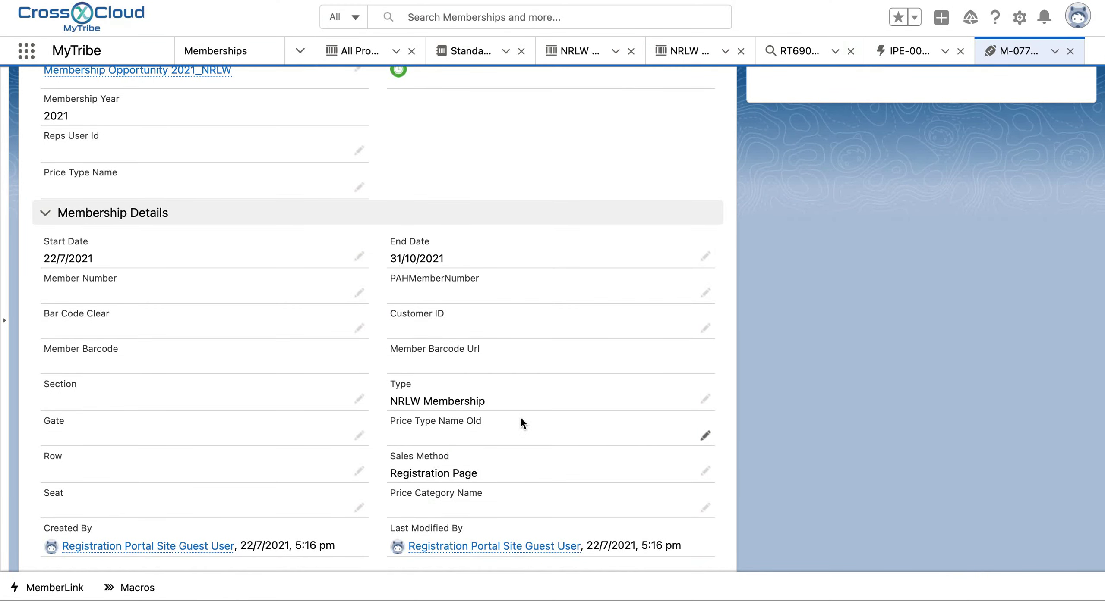
pyautogui.scroll(-1, 519, 416)
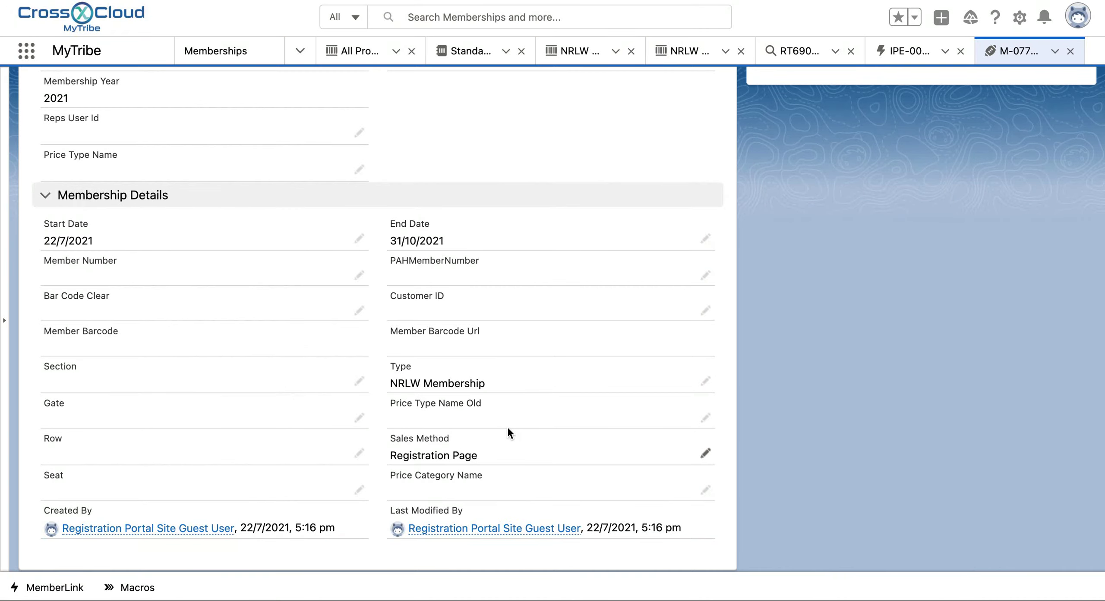
pyautogui.scroll(10, 506, 426)
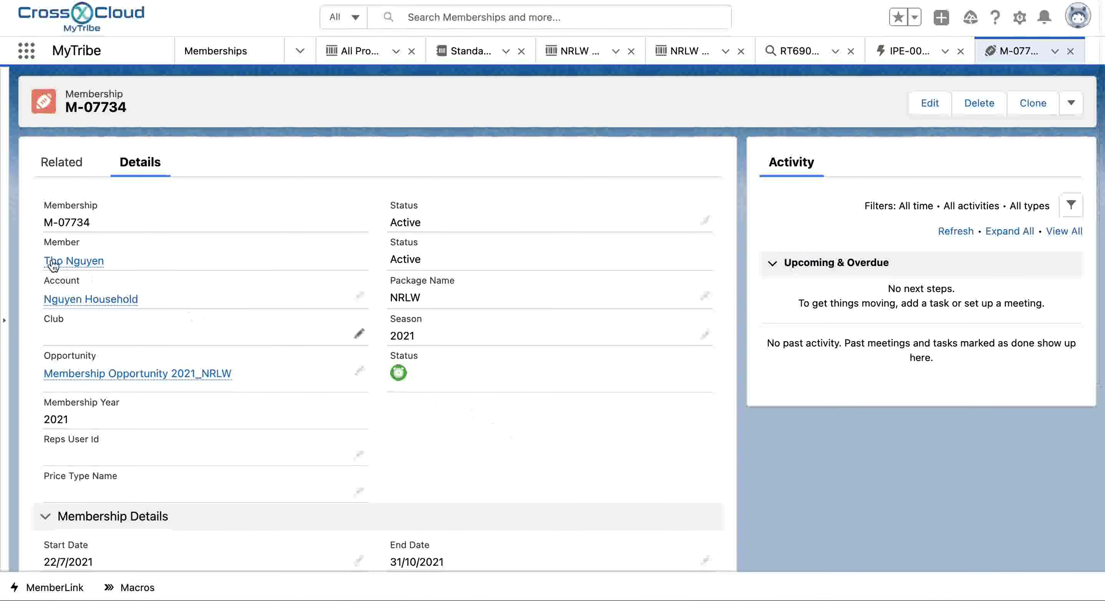
pyautogui.moveTo(74, 377)
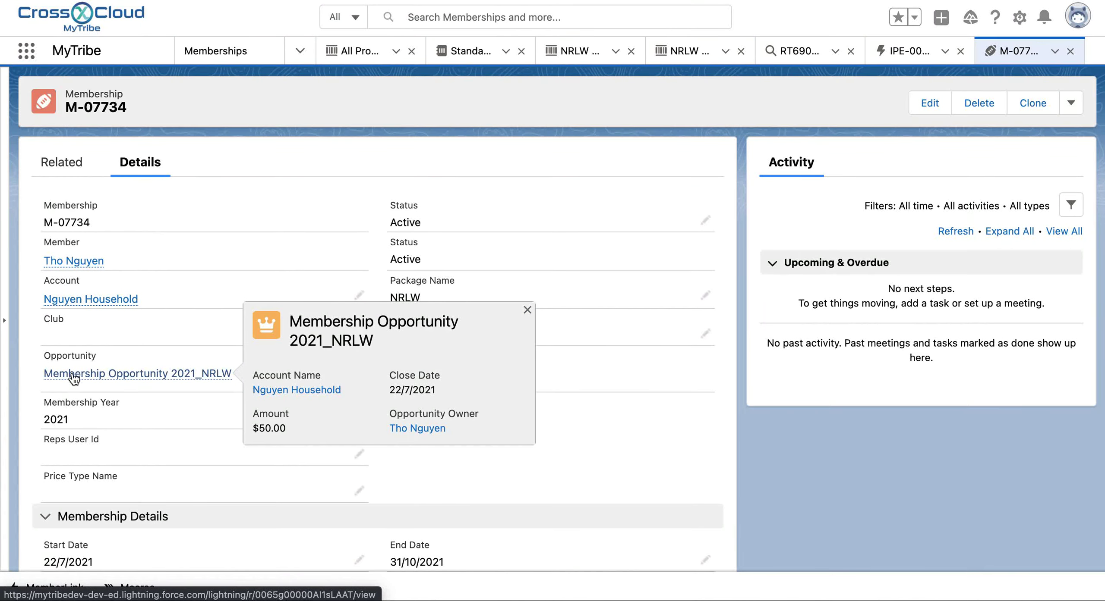
pyautogui.click(74, 378)
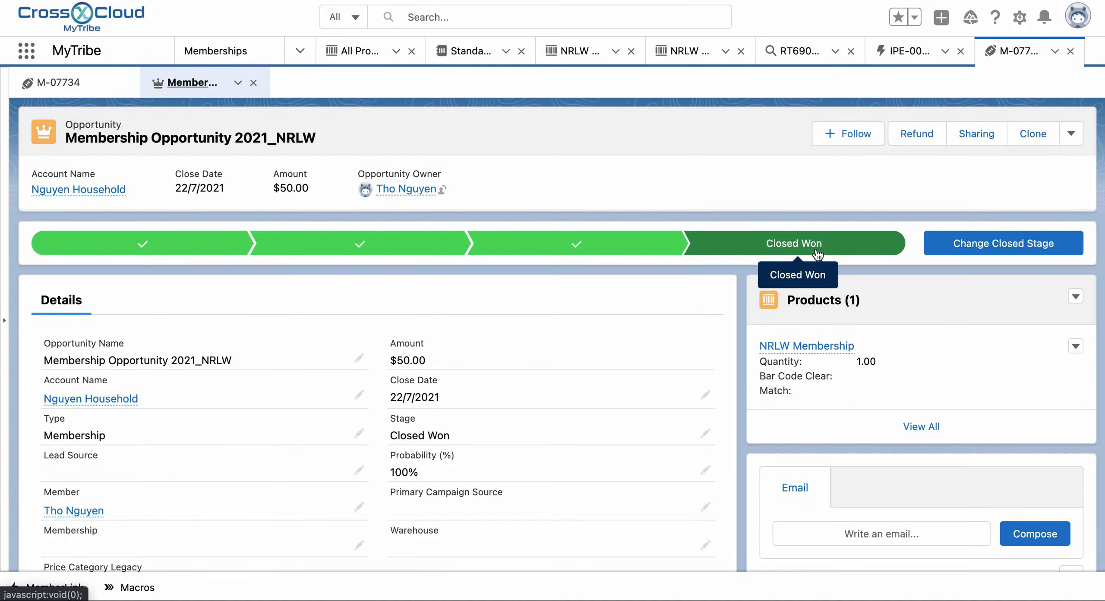
# Step: Review opportunity 2021_NRLW: Closed Won, $50.00, one NRLW Membership product, closed 22/7/2021
pyautogui.scroll(-3, 818, 258)
pyautogui.scroll(-2, 814, 246)
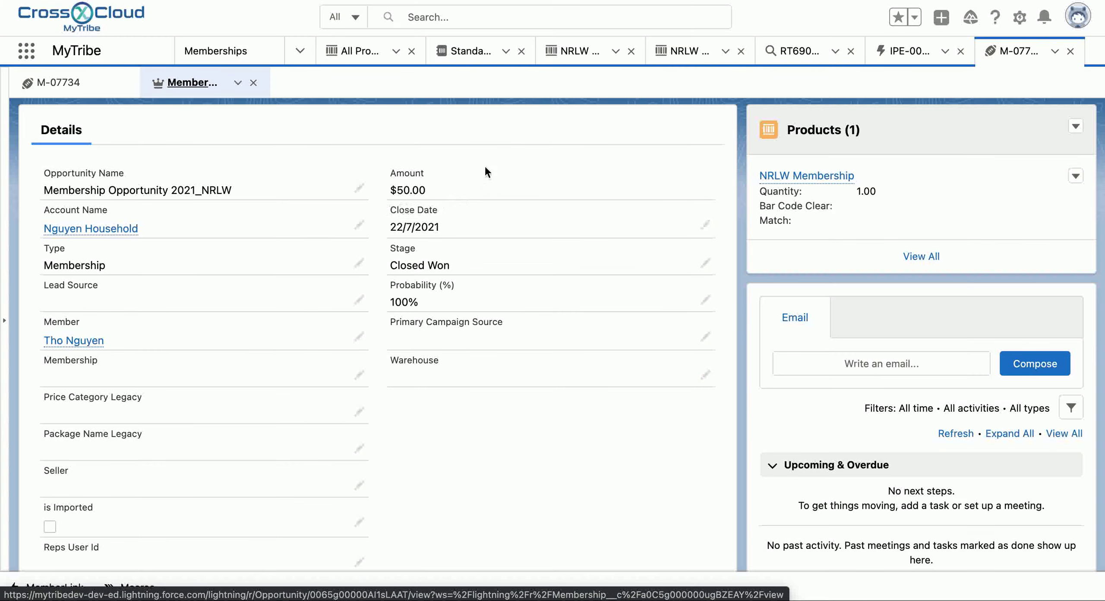
pyautogui.scroll(1, 486, 192)
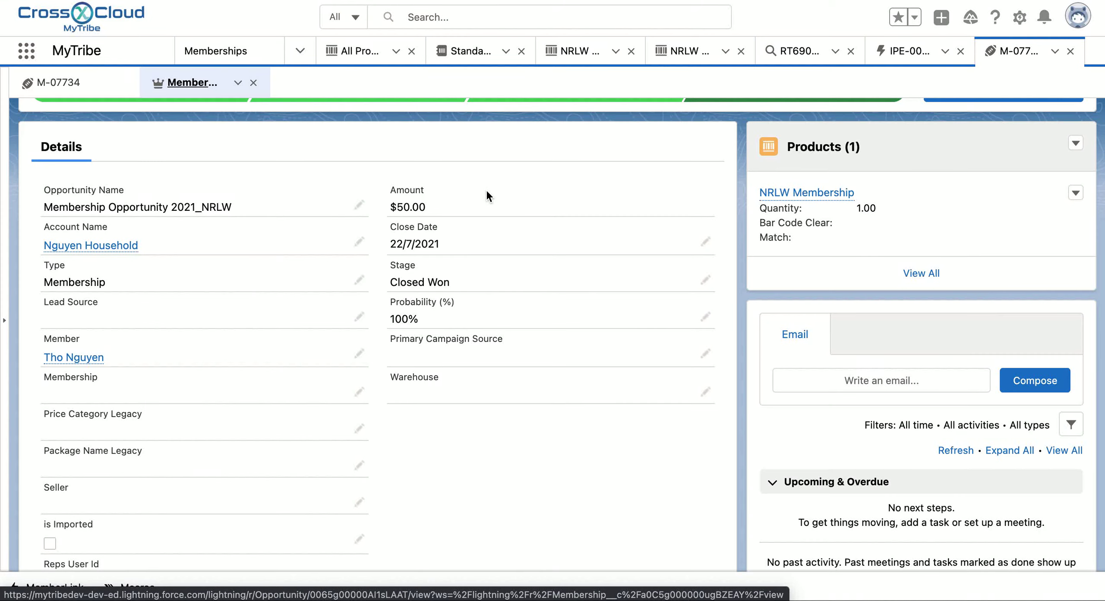
pyautogui.scroll(-2, 486, 196)
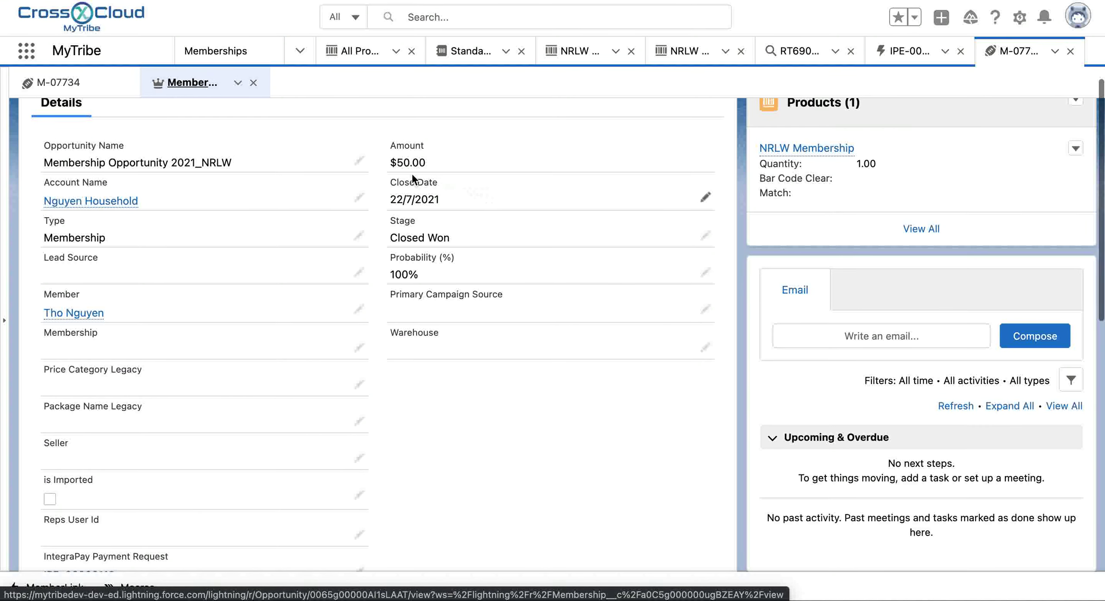
pyautogui.scroll(-1, 449, 223)
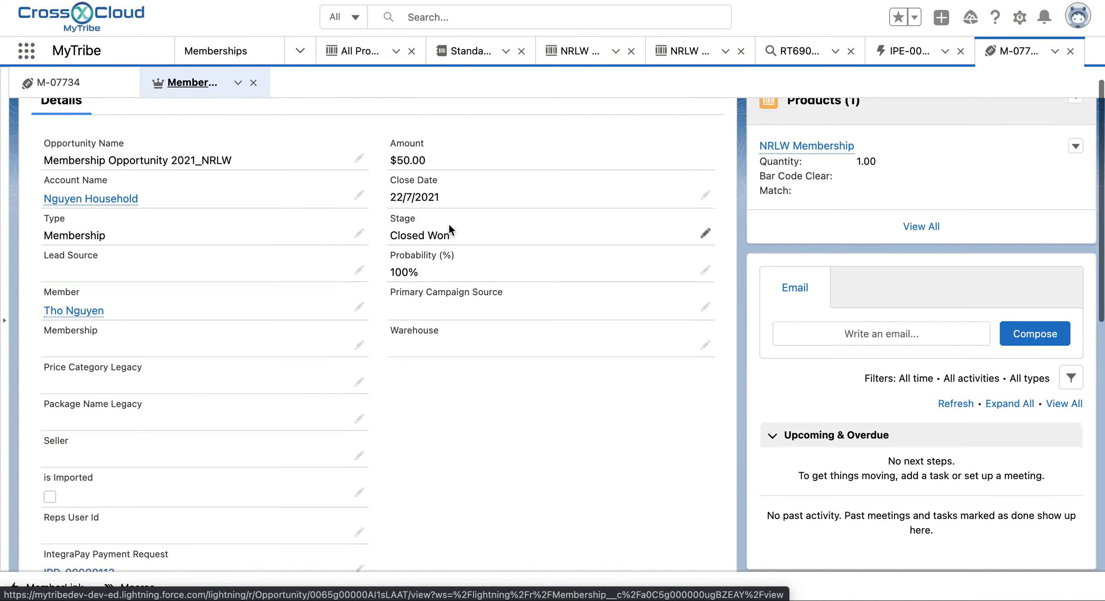
pyautogui.scroll(-8, 113, 160)
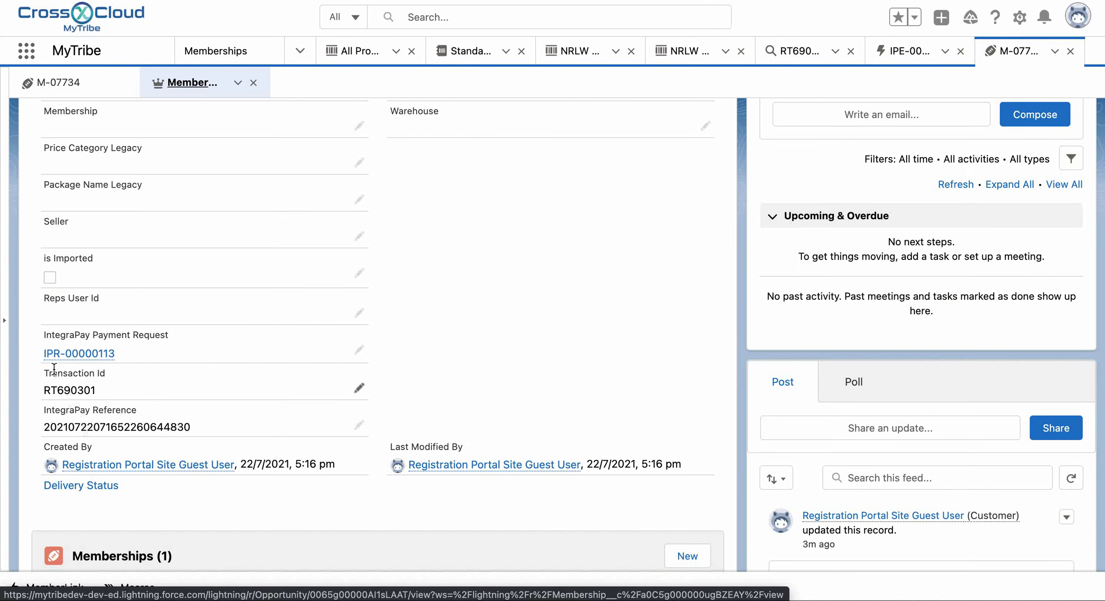
pyautogui.moveTo(103, 364)
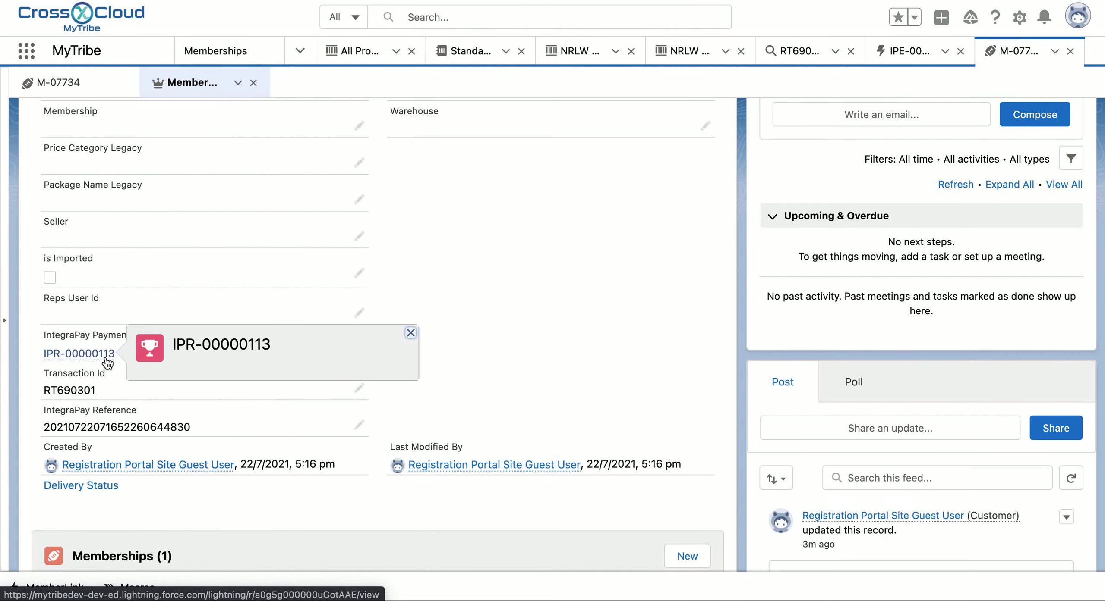
pyautogui.scroll(-8, 267, 455)
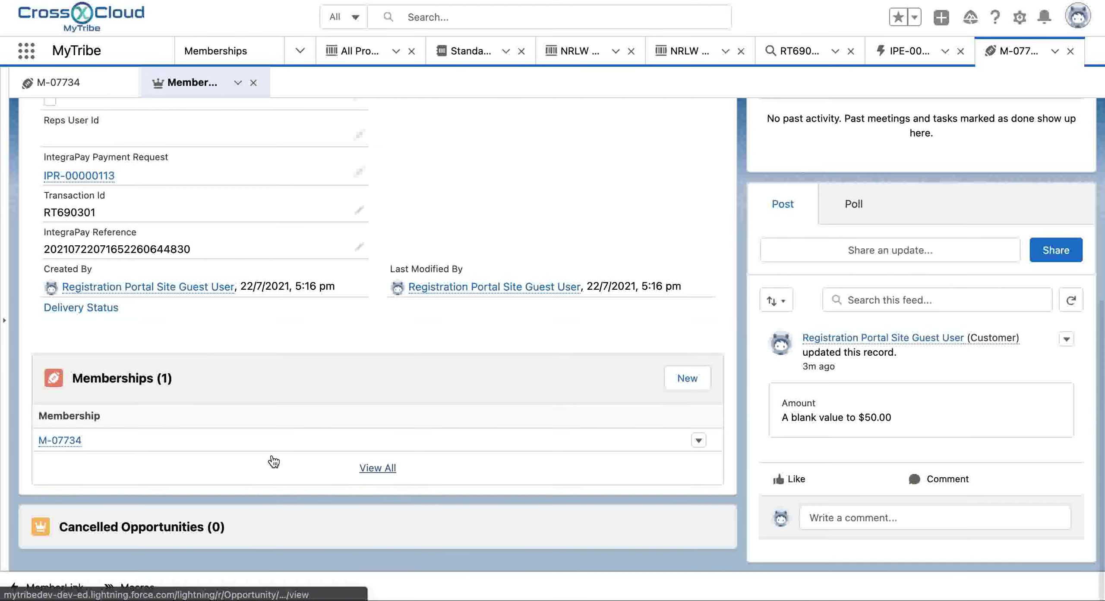
pyautogui.scroll(15, 204, 223)
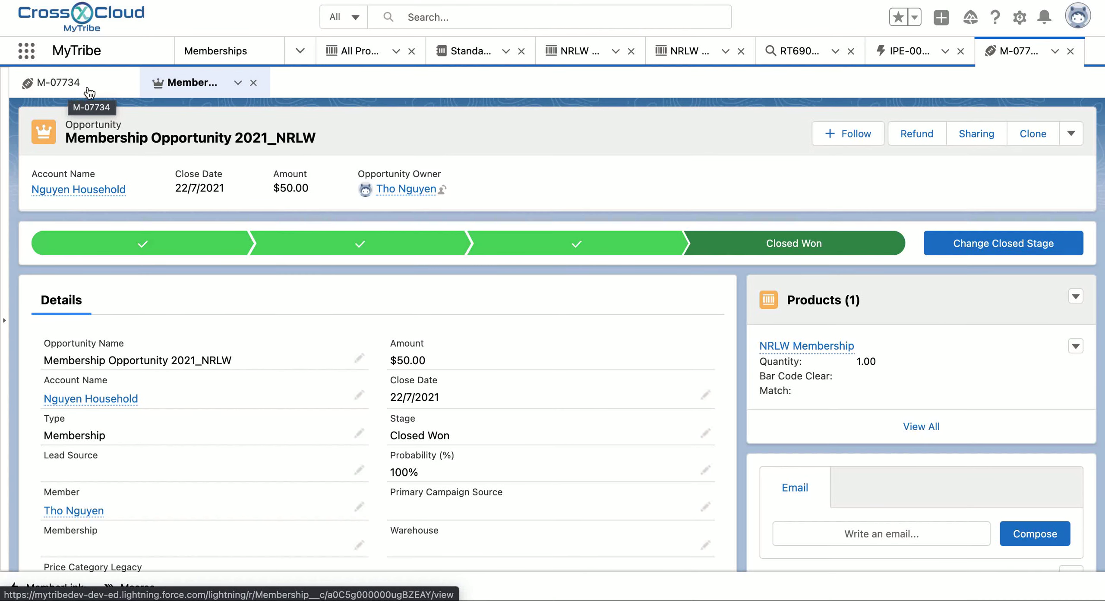
pyautogui.click(456, 20)
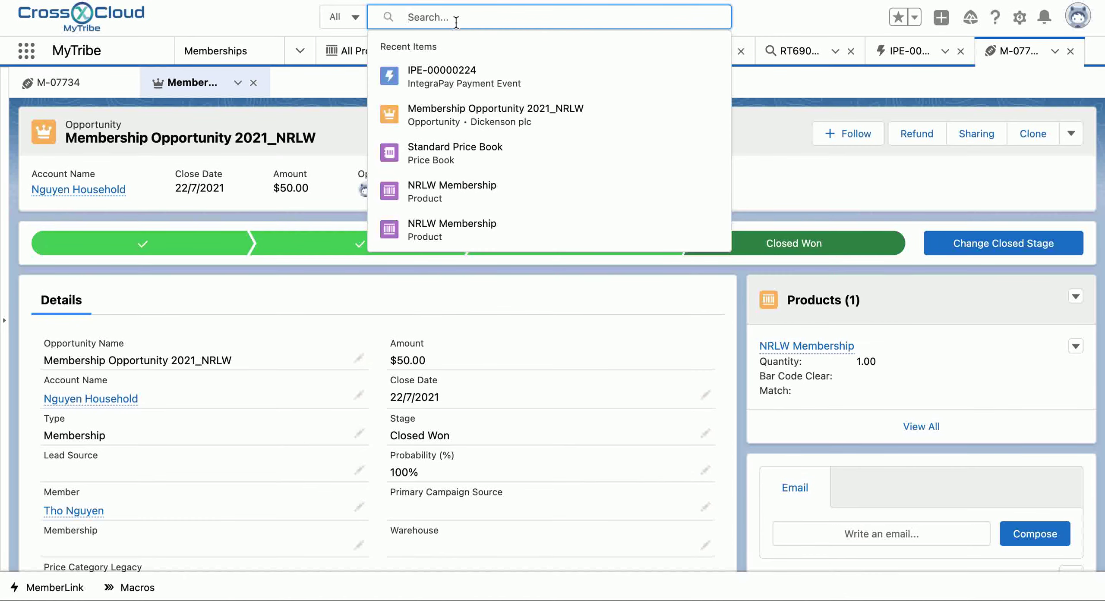
pyautogui.click(58, 83)
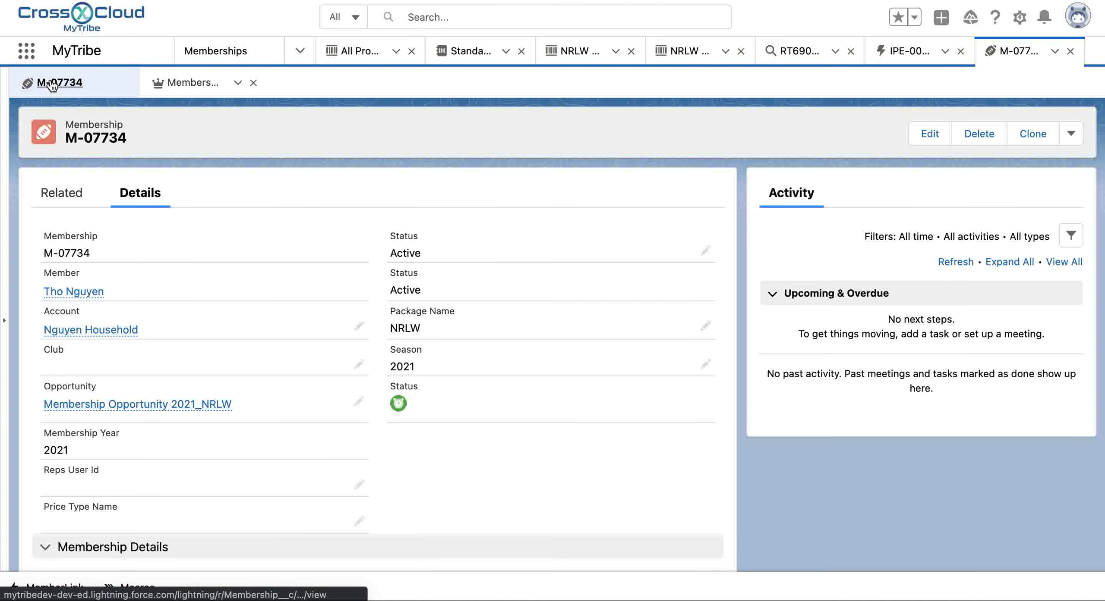
pyautogui.scroll(-1, 143, 251)
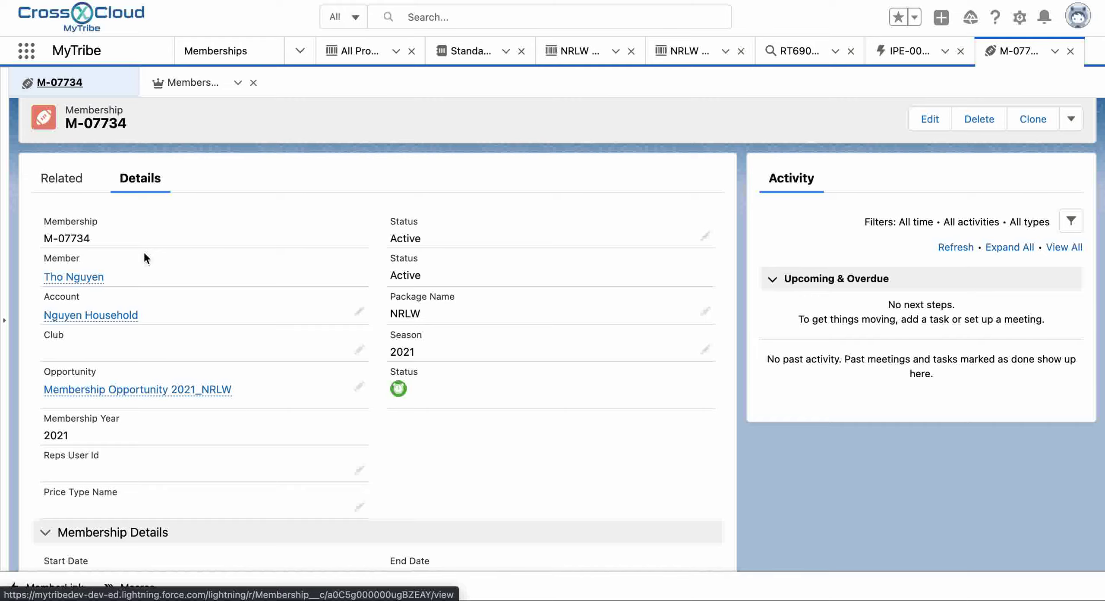
pyautogui.scroll(-3, 246, 220)
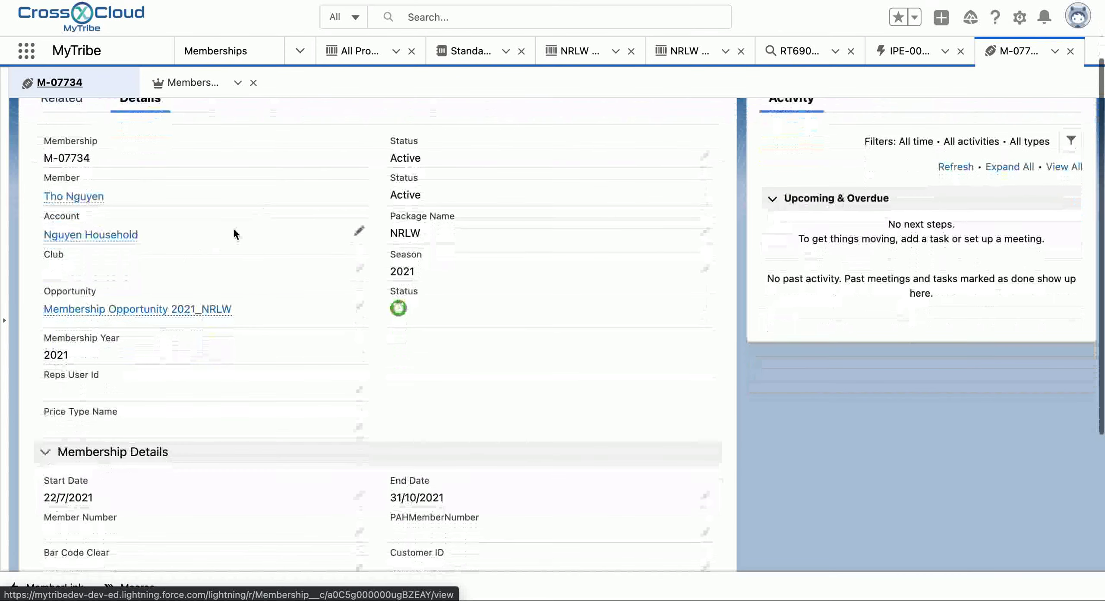
pyautogui.click(103, 310)
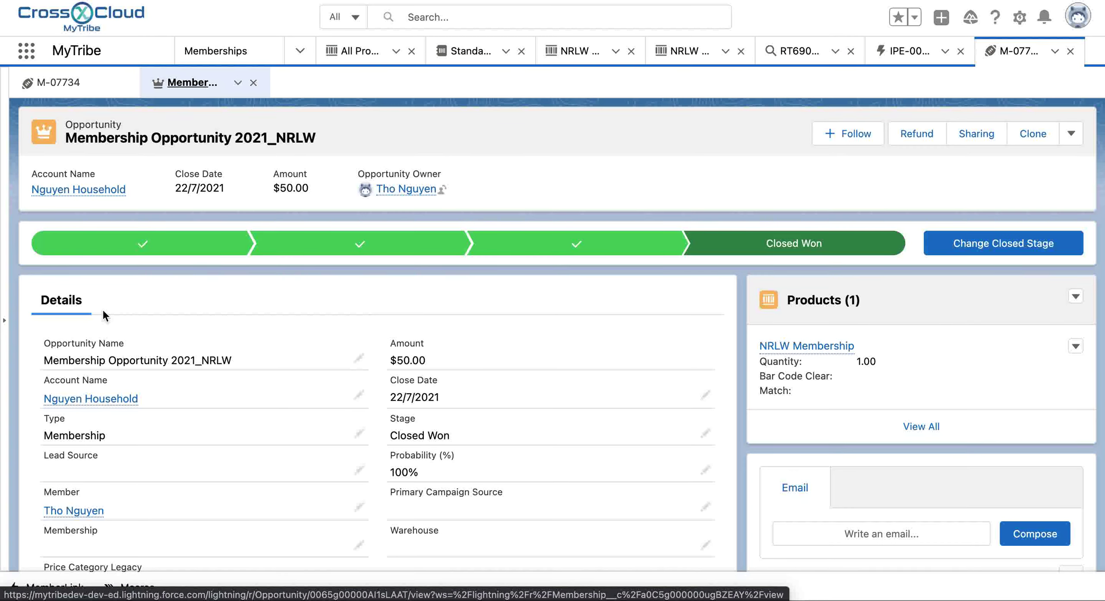
# Step: Run Refund on opportunity 2021_NRLW through both dialog pages, then view Cancelled Opportunities
pyautogui.click(917, 140)
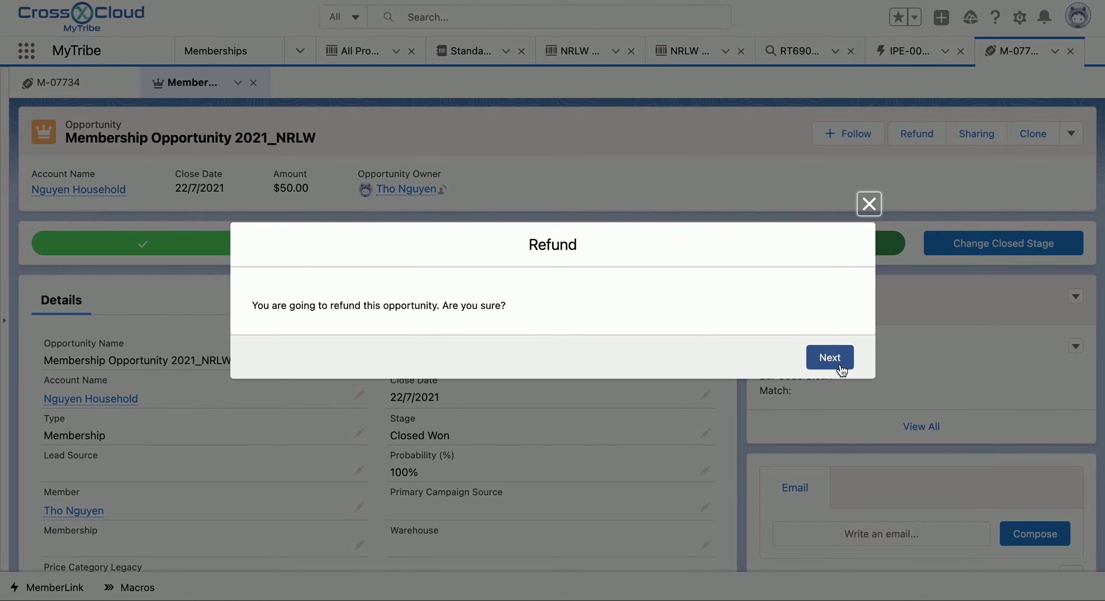
pyautogui.click(839, 365)
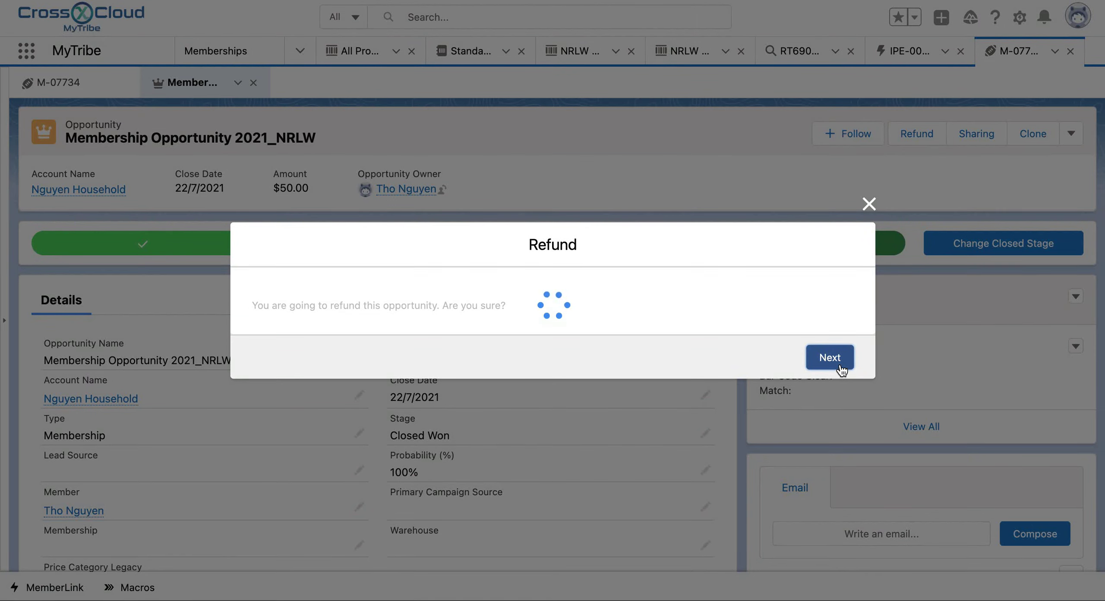
pyautogui.click(840, 367)
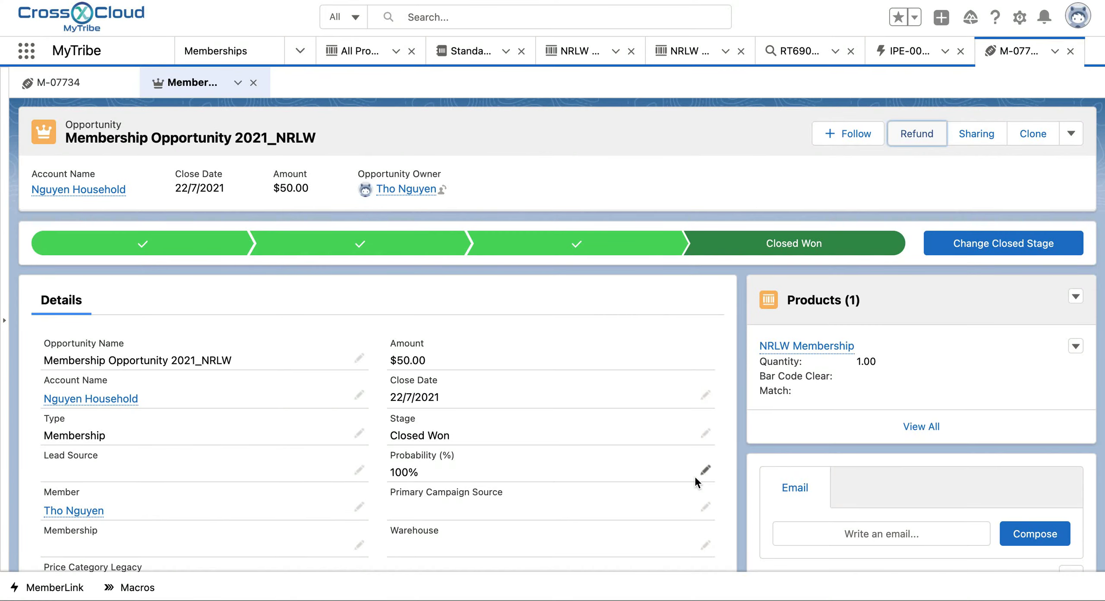
pyautogui.scroll(-15, 695, 479)
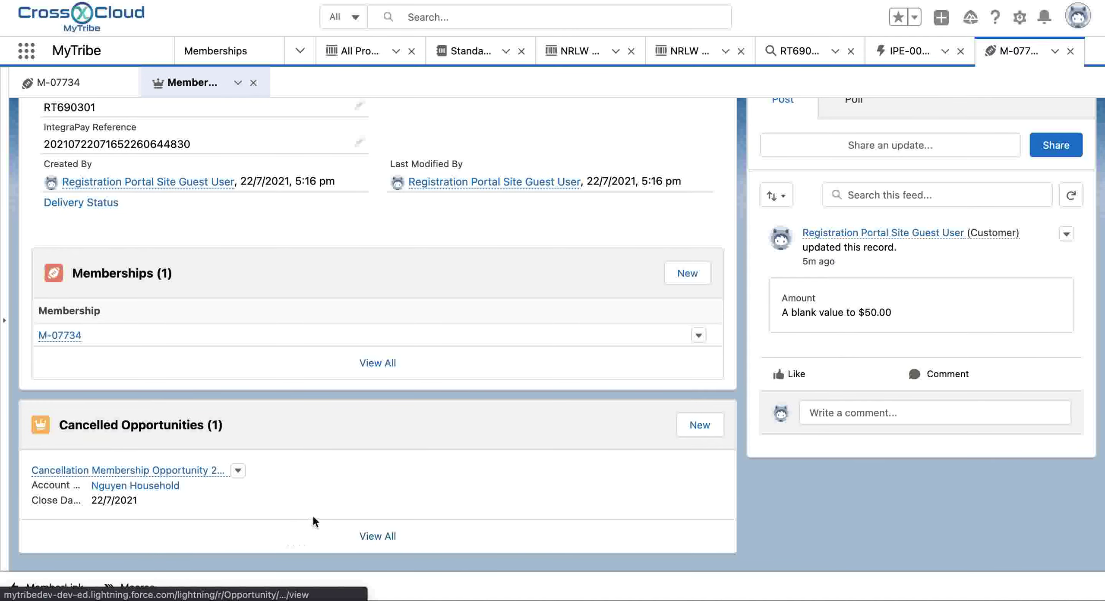
# Step: Open membership M-07734 and confirm it now reads Cancelled, ending 22/7/2021
pyautogui.scroll(13, 313, 521)
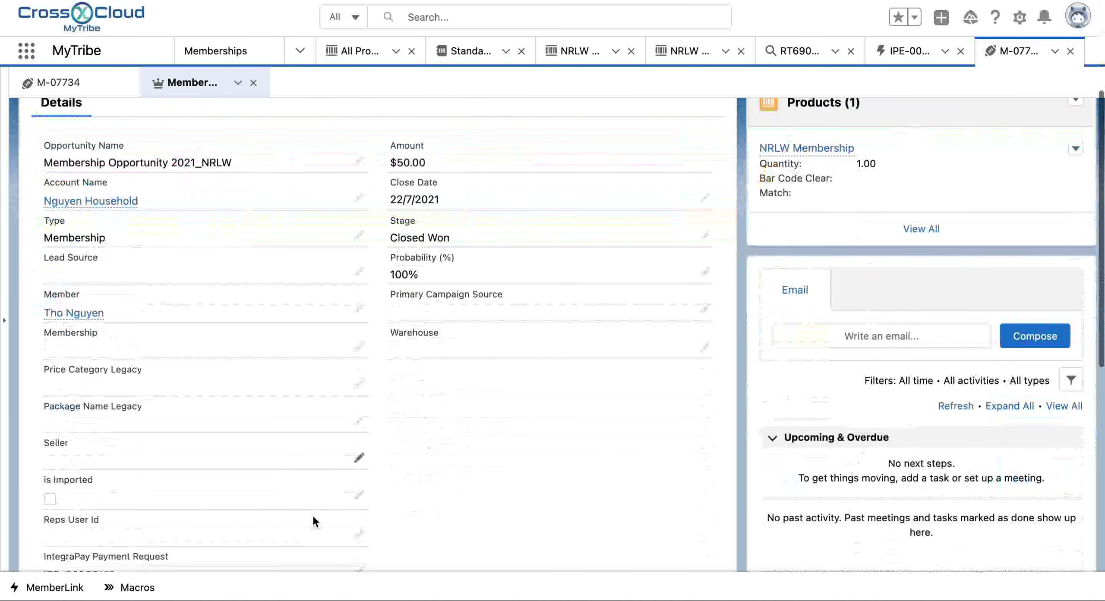
pyautogui.scroll(-10, 312, 515)
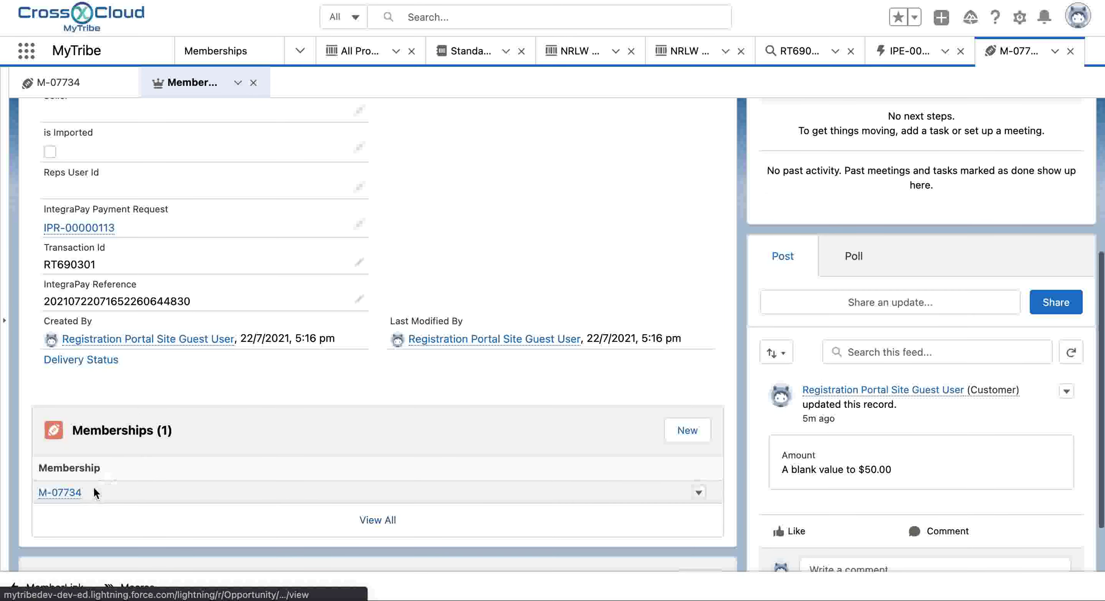
pyautogui.click(65, 493)
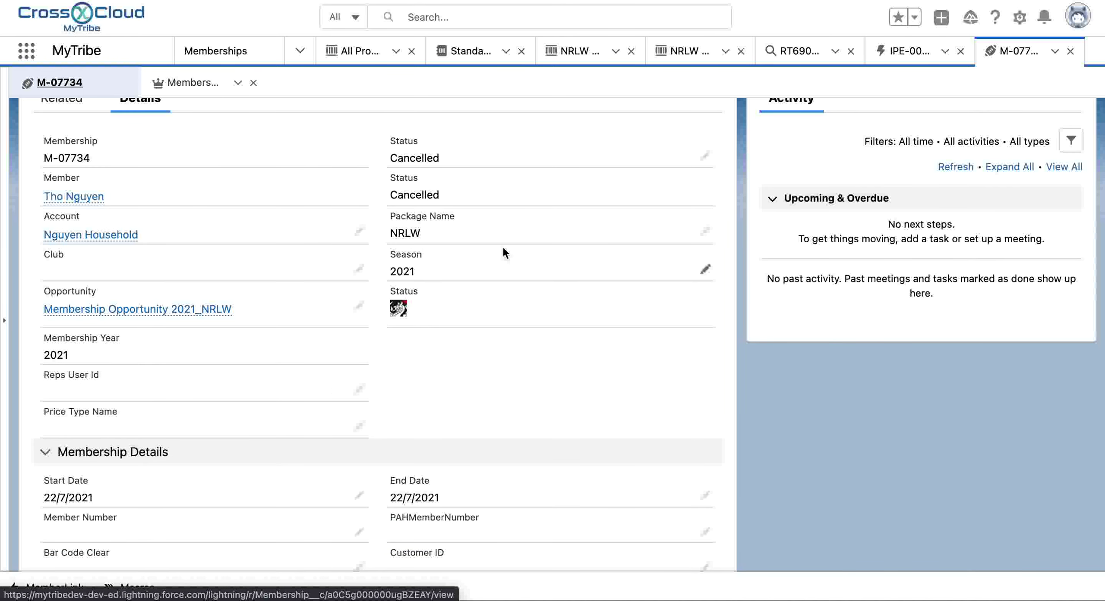
pyautogui.scroll(-3, 502, 253)
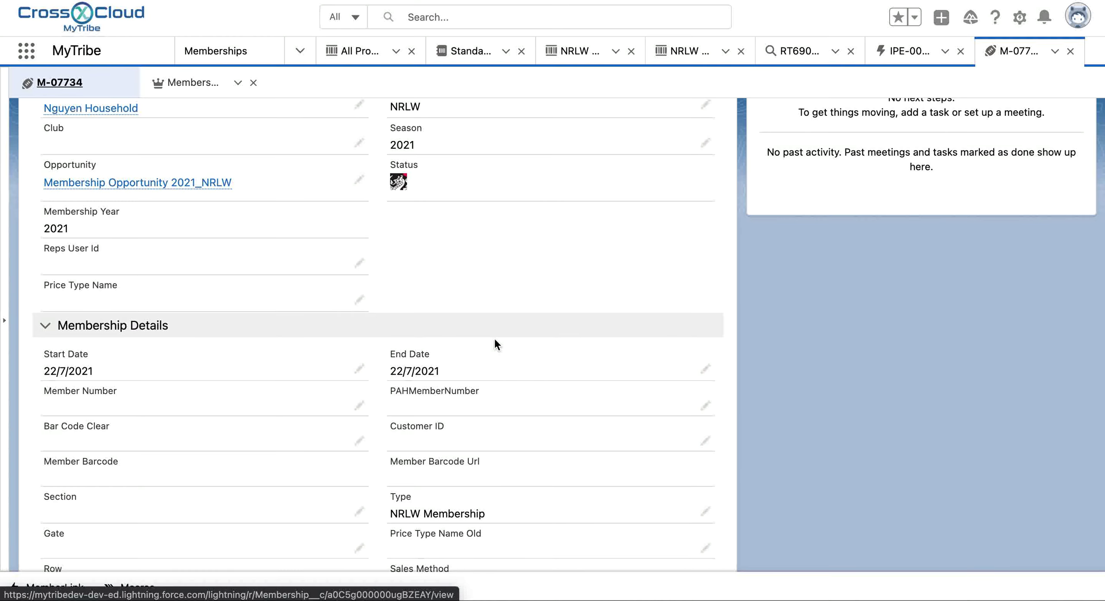
pyautogui.scroll(3, 503, 259)
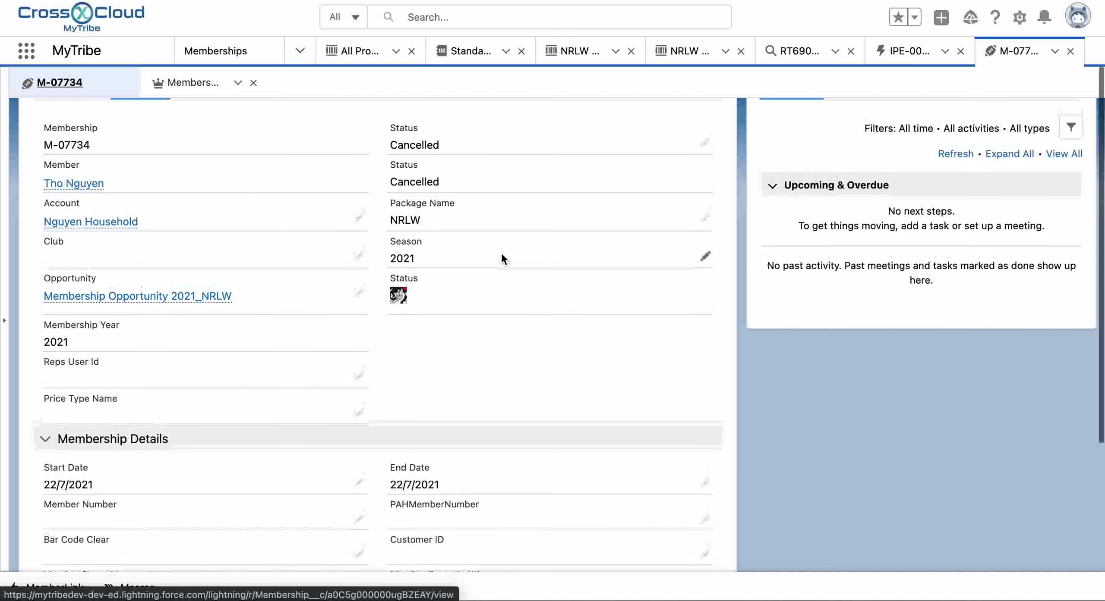
# Step: Go back to the opportunity and open its IntegraPay payment request
pyautogui.click(190, 82)
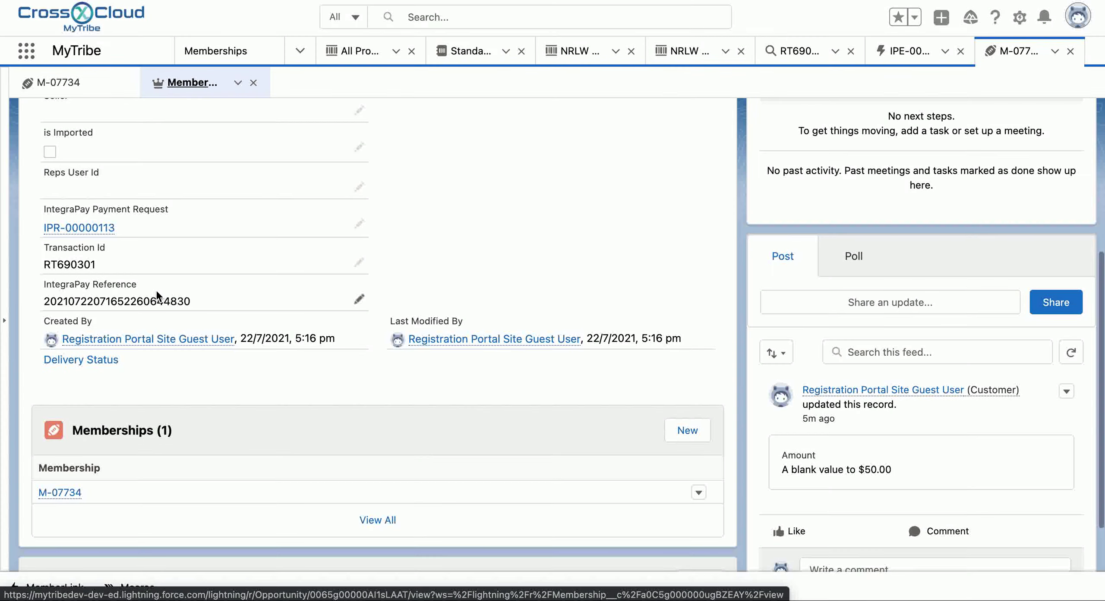
pyautogui.scroll(2, 156, 300)
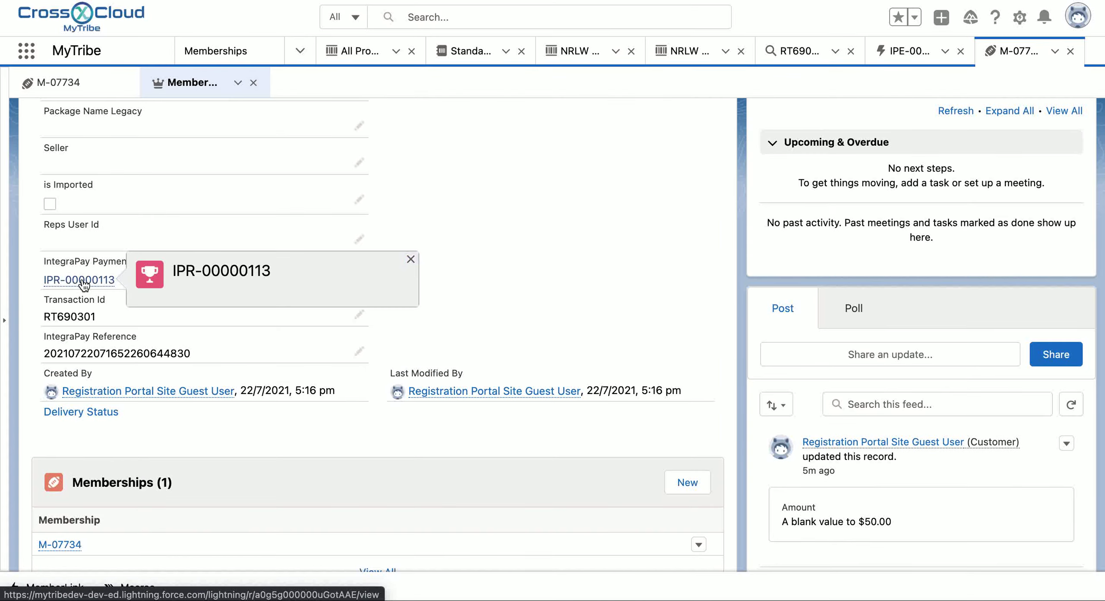
pyautogui.click(82, 281)
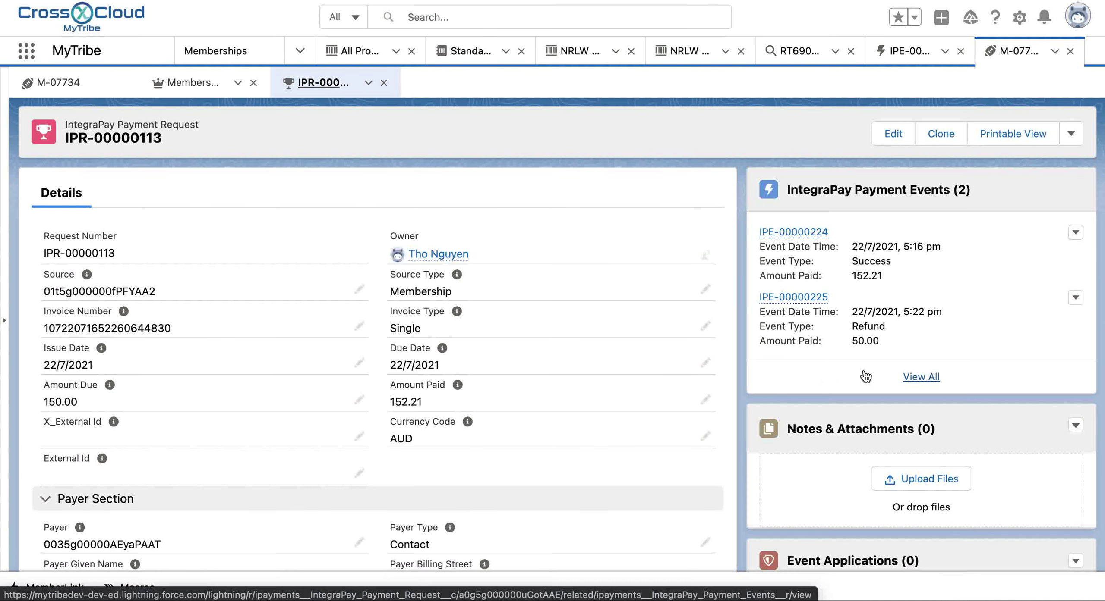
# Step: Review IPR-00000113's events: the 152.21 success and the new 50.00 refund IPE-00000225
pyautogui.scroll(-1, 873, 377)
pyautogui.scroll(1, 873, 377)
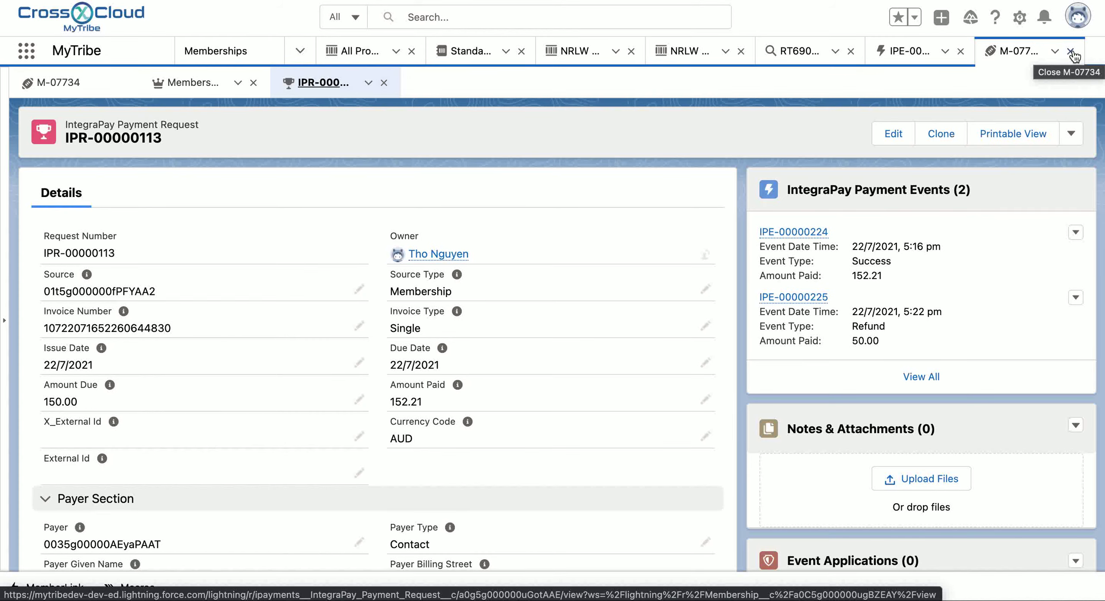
# Step: Close the M-07734 workspace and open the new member's contact record by searching their first name
pyautogui.click(1071, 52)
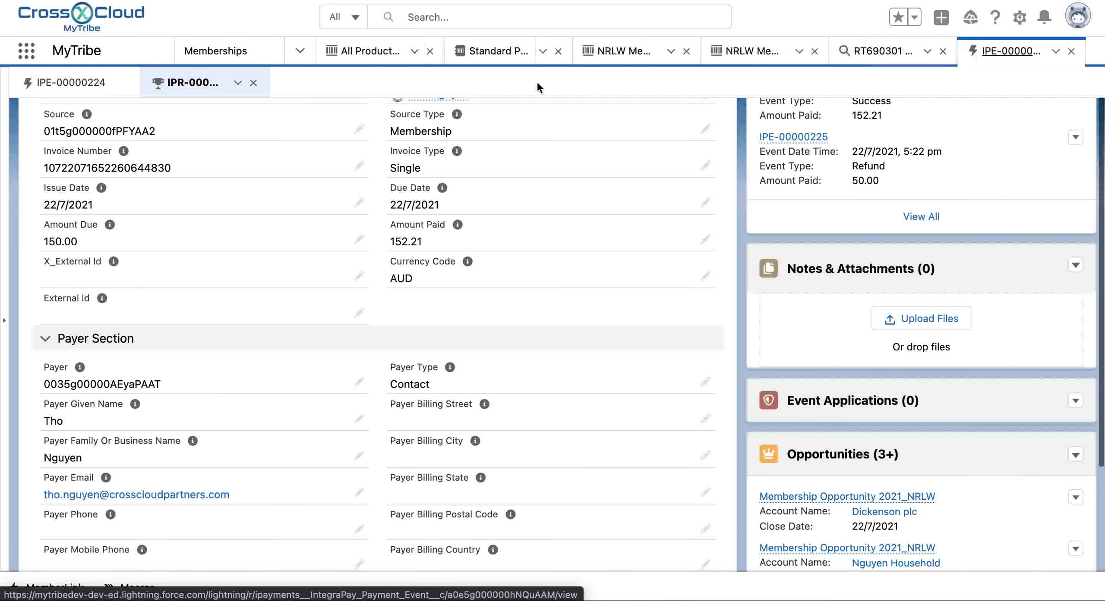
pyautogui.click(408, 18)
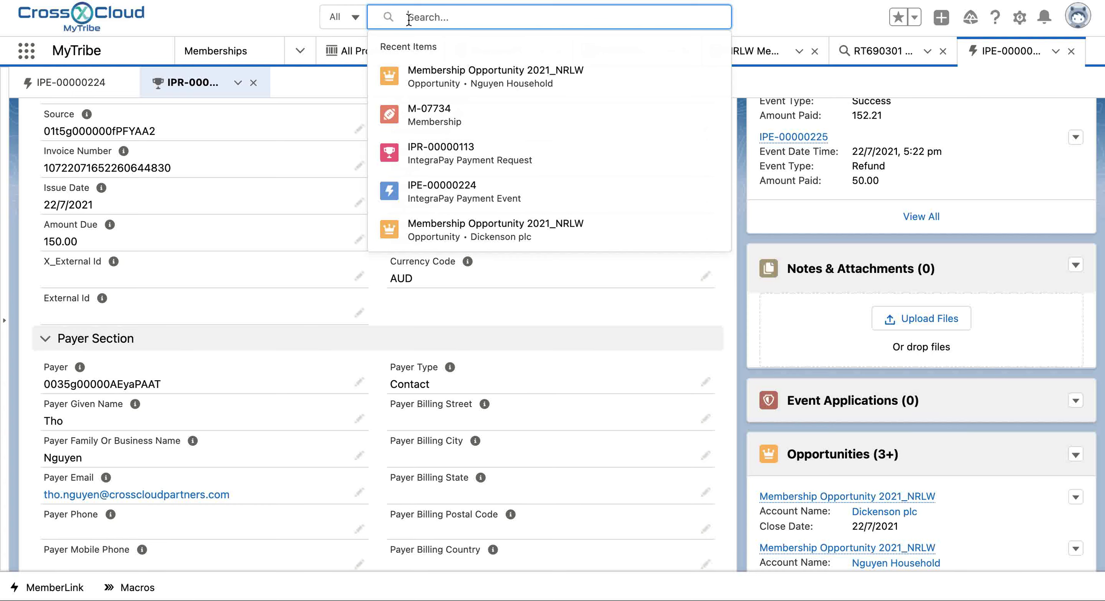
pyautogui.write('July')
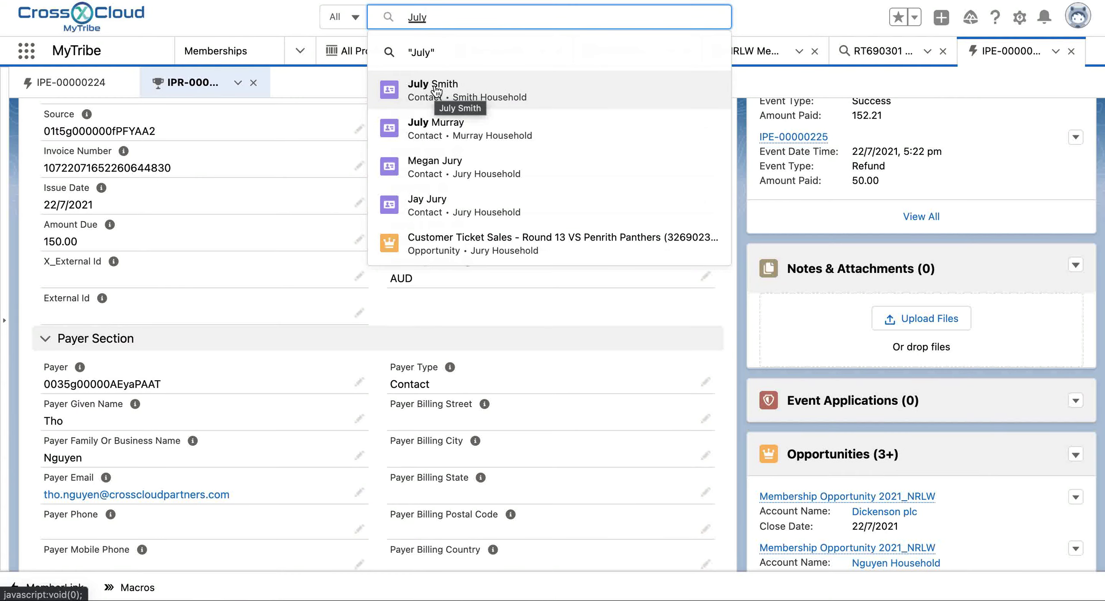
pyautogui.click(435, 89)
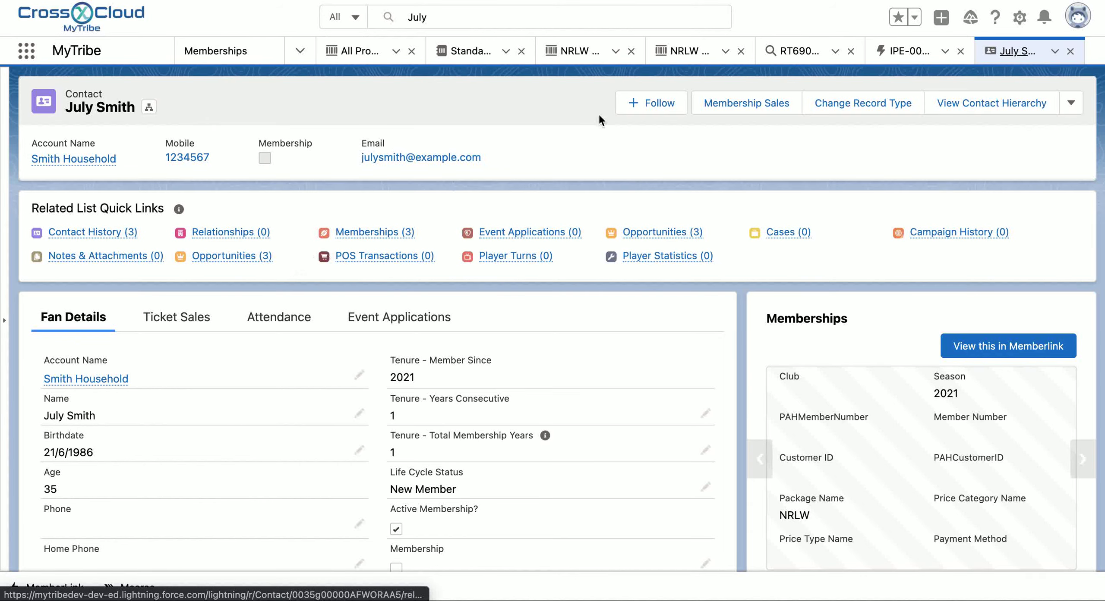
# Step: Start a membership sale for the contact with NRLW Membership, keeping season 2021
pyautogui.click(743, 110)
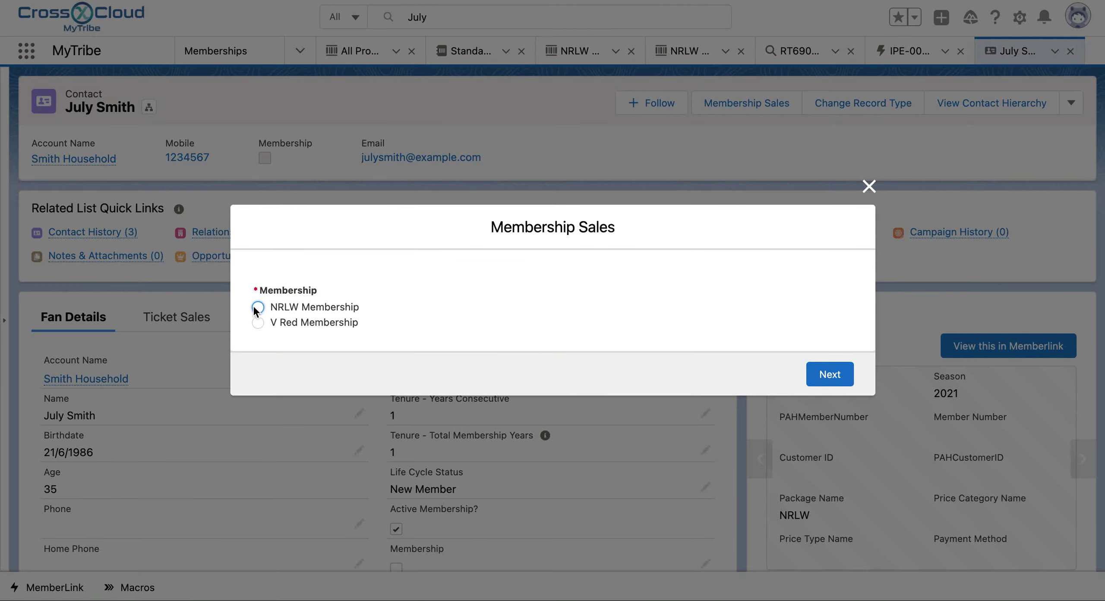
pyautogui.click(258, 307)
pyautogui.click(833, 377)
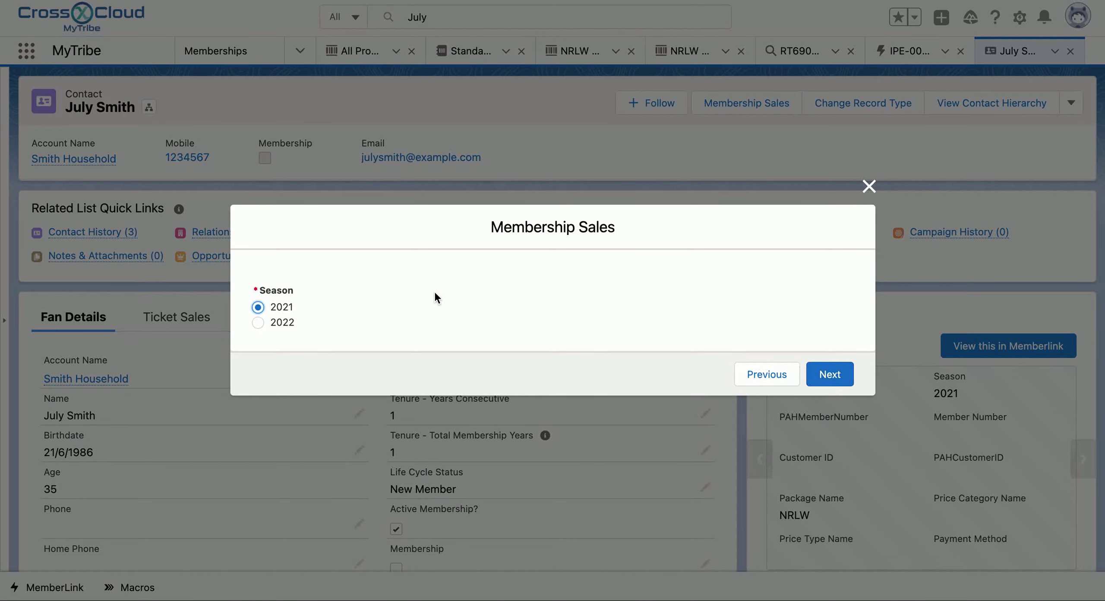
pyautogui.click(833, 375)
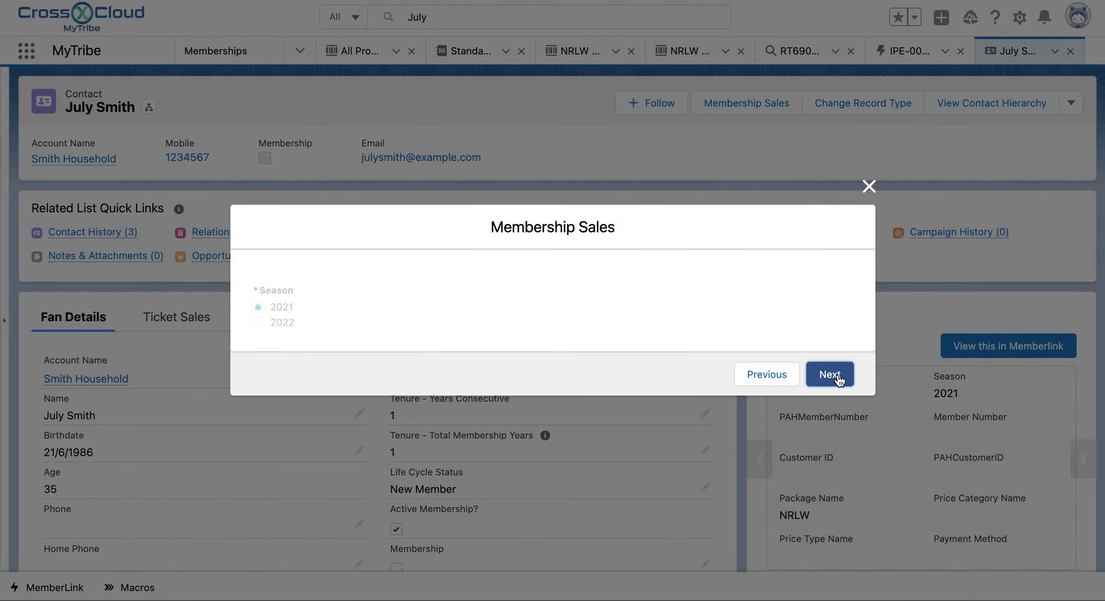
# Step: Choose the NRLW Product Package for the sale
pyautogui.click(809, 316)
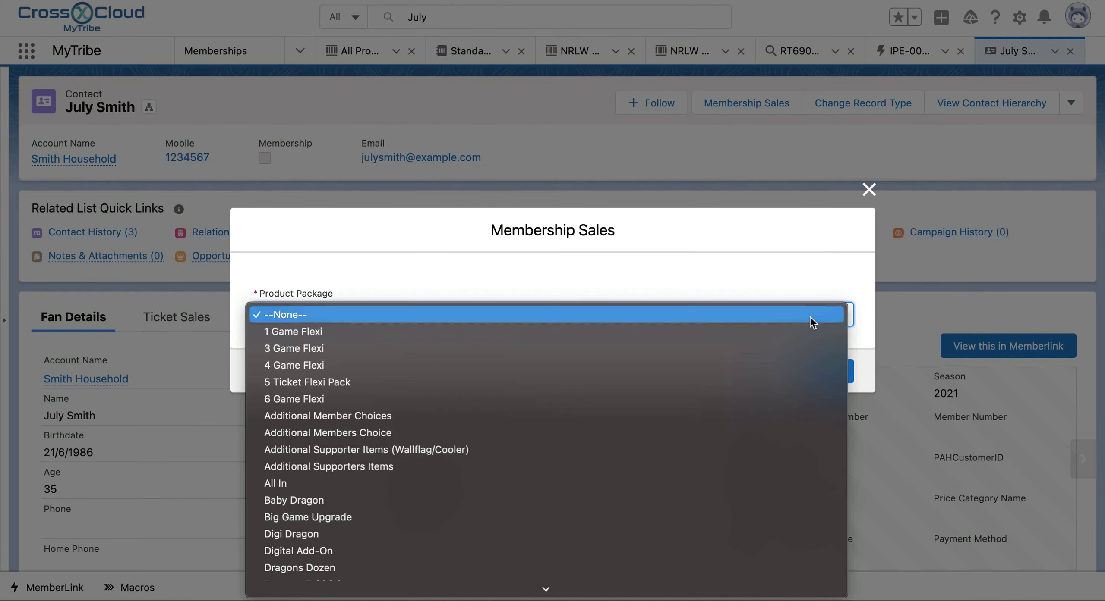
pyautogui.scroll(-15, 637, 535)
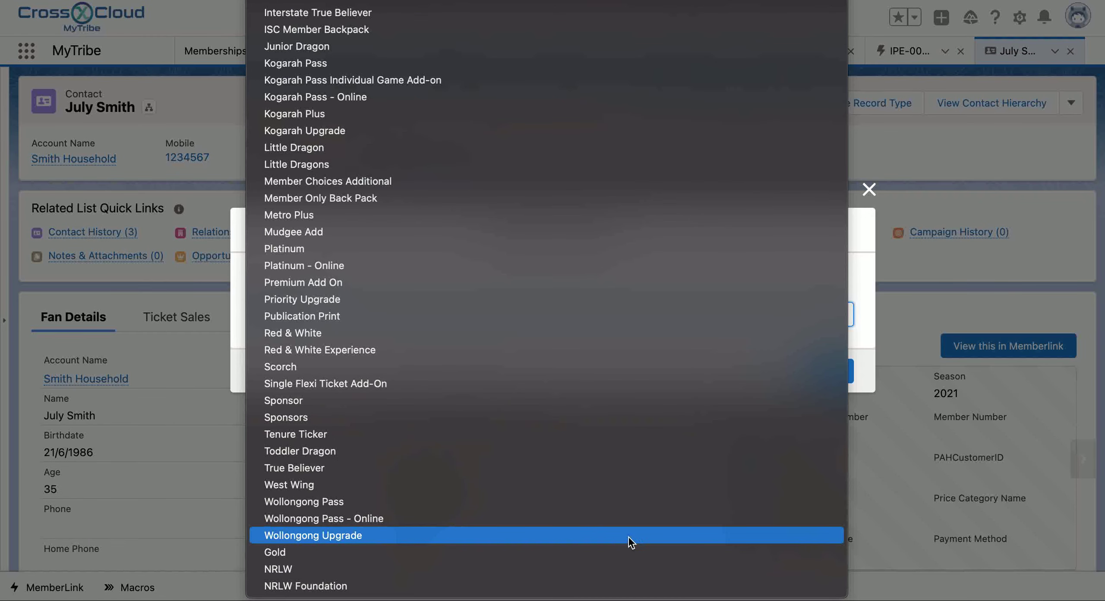
pyautogui.click(439, 570)
pyautogui.click(841, 374)
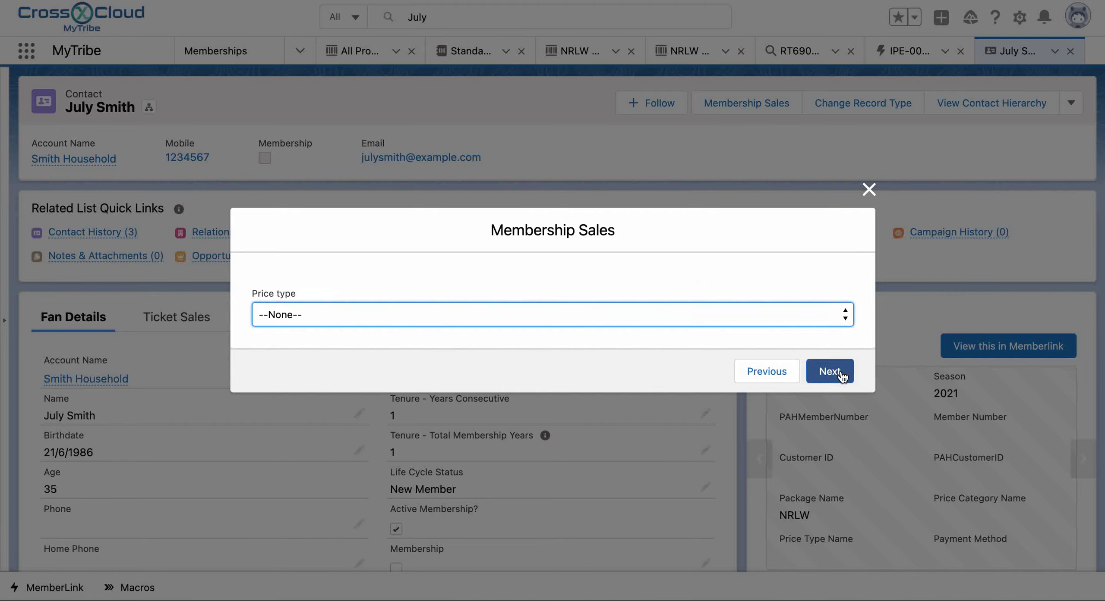
# Step: Set the price type to Complimentary and create the sale
pyautogui.click(803, 314)
pyautogui.scroll(-3, 658, 483)
pyautogui.scroll(-3, 658, 483)
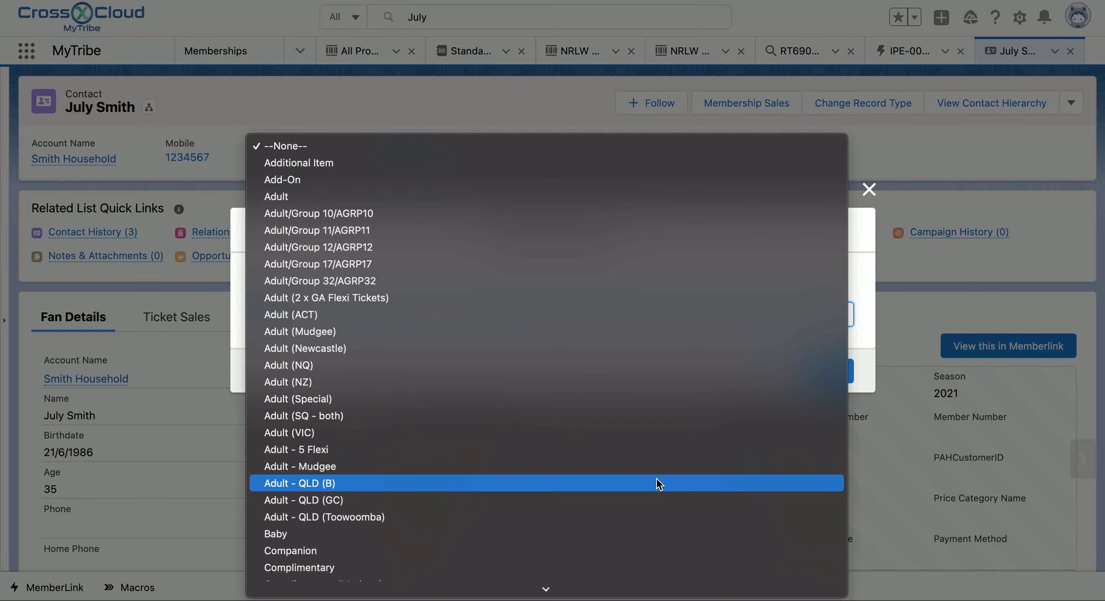
pyautogui.scroll(-2, 658, 483)
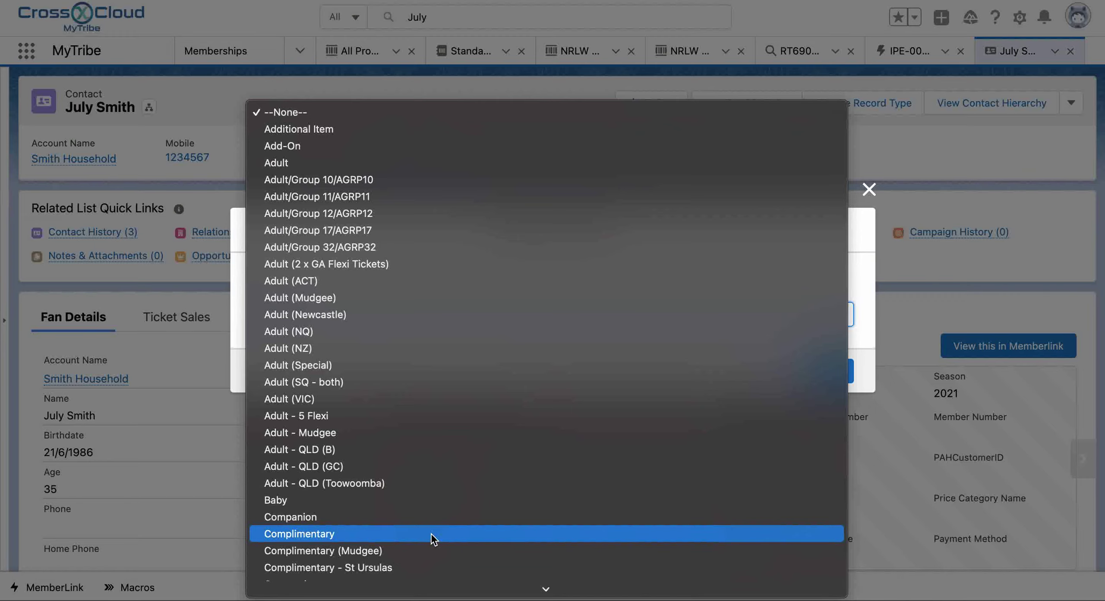
pyautogui.click(433, 535)
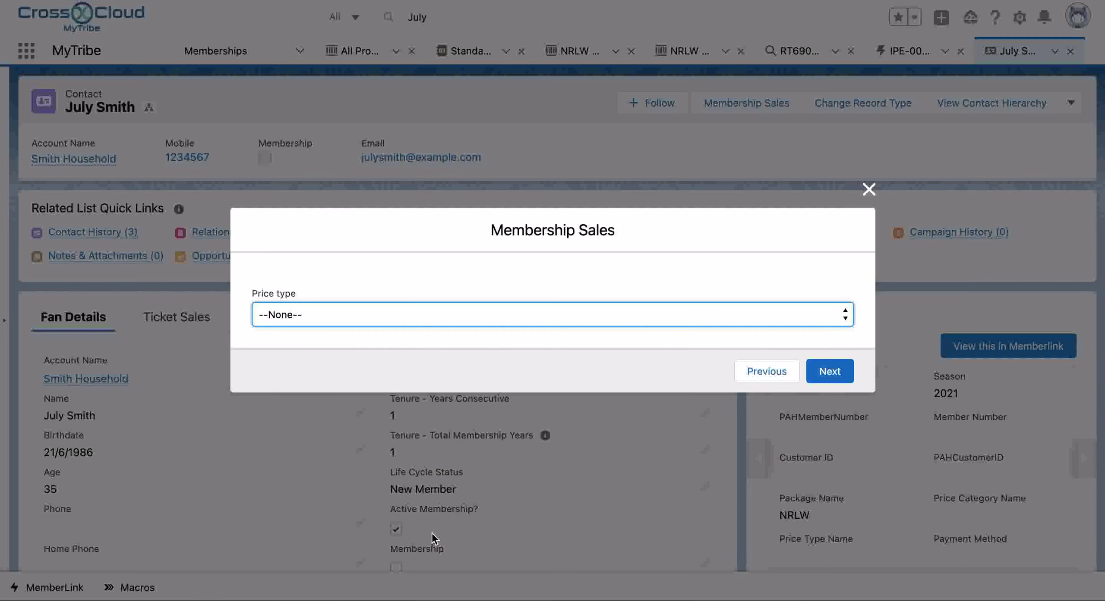
pyautogui.click(829, 372)
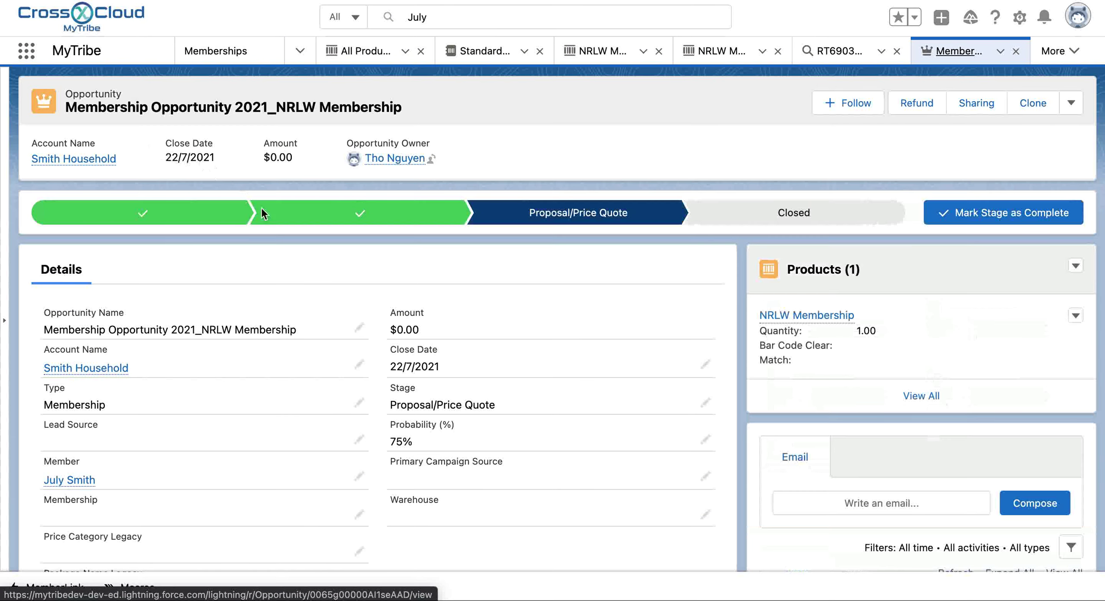
# Step: Open payment request IPR-00000114 from the opportunity's IntegraPay Payment Request field
pyautogui.scroll(-2, 347, 274)
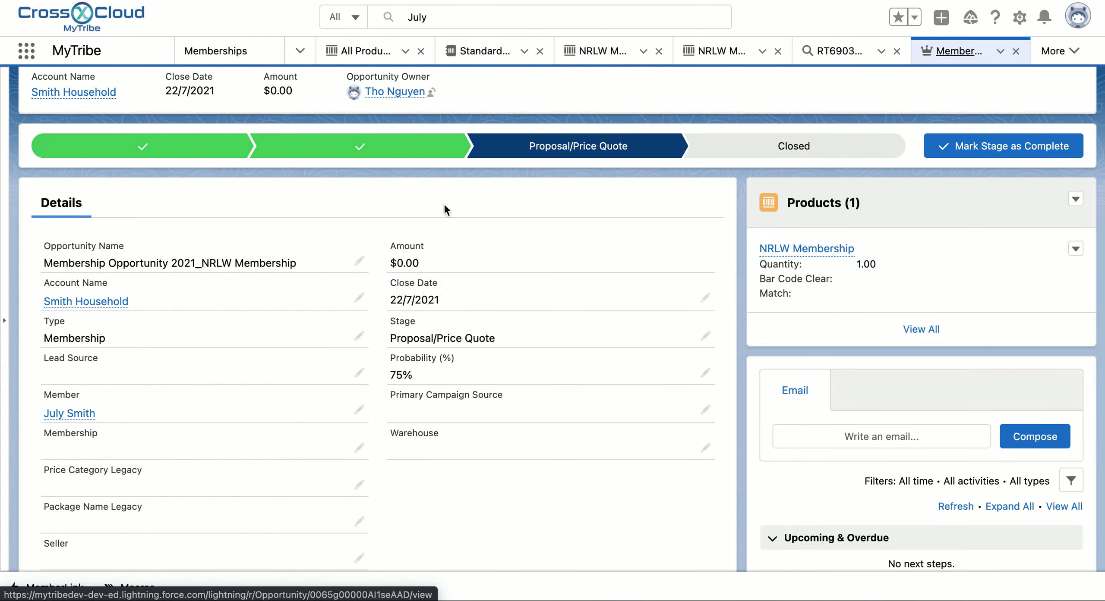
pyautogui.scroll(-12, 460, 339)
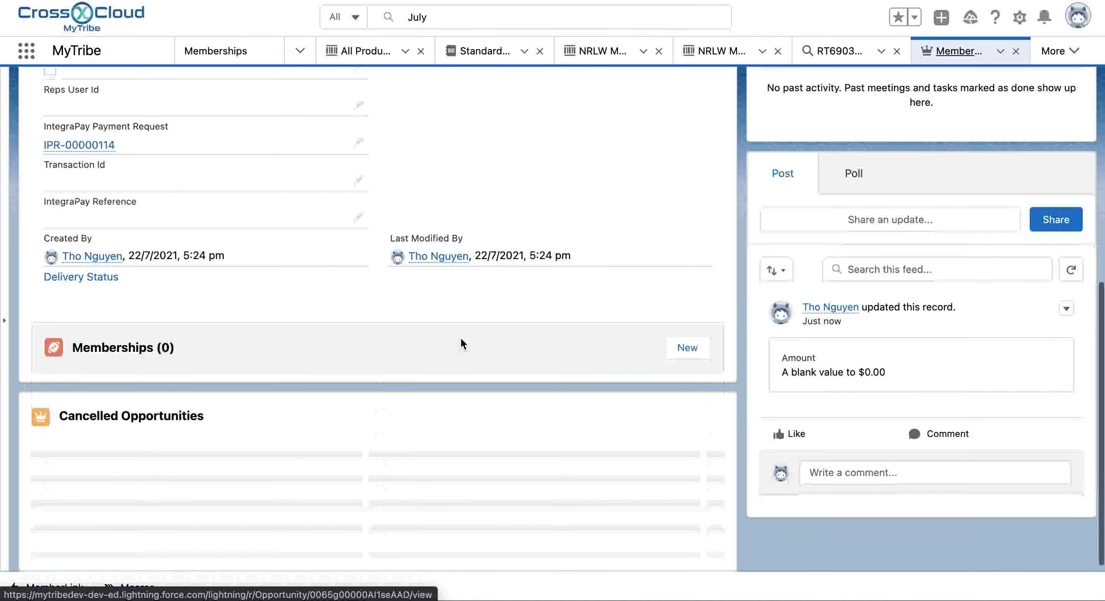
pyautogui.scroll(3, 460, 337)
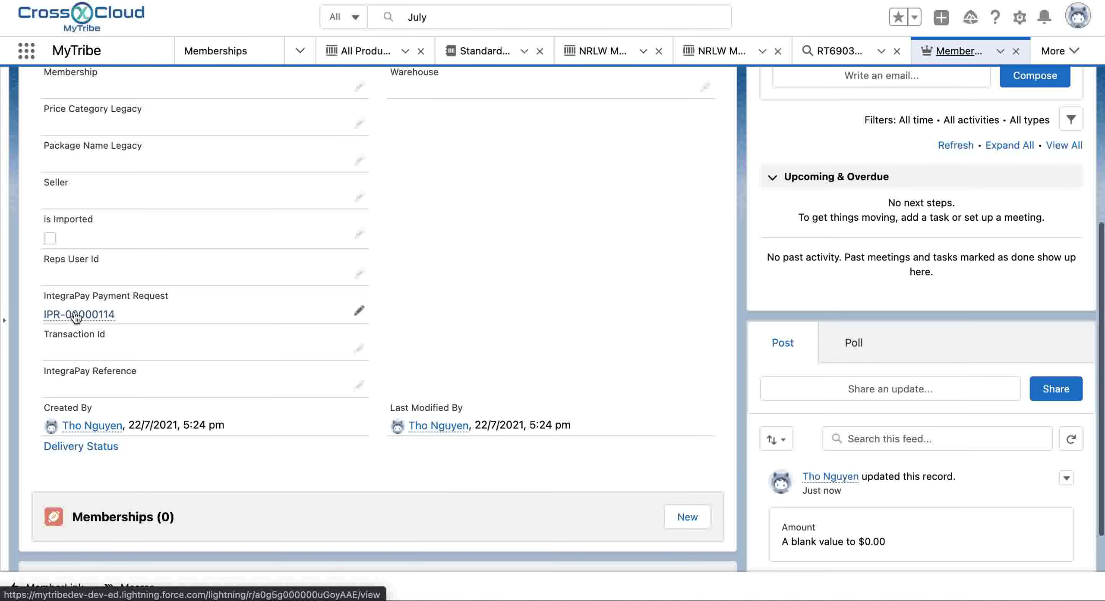
pyautogui.moveTo(47, 307)
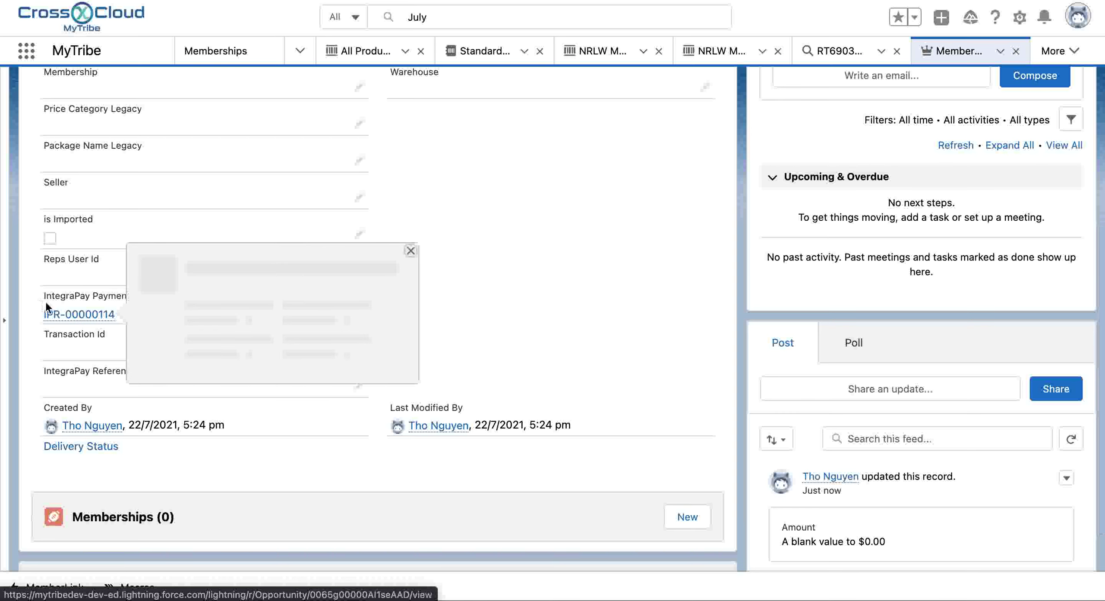
pyautogui.click(77, 318)
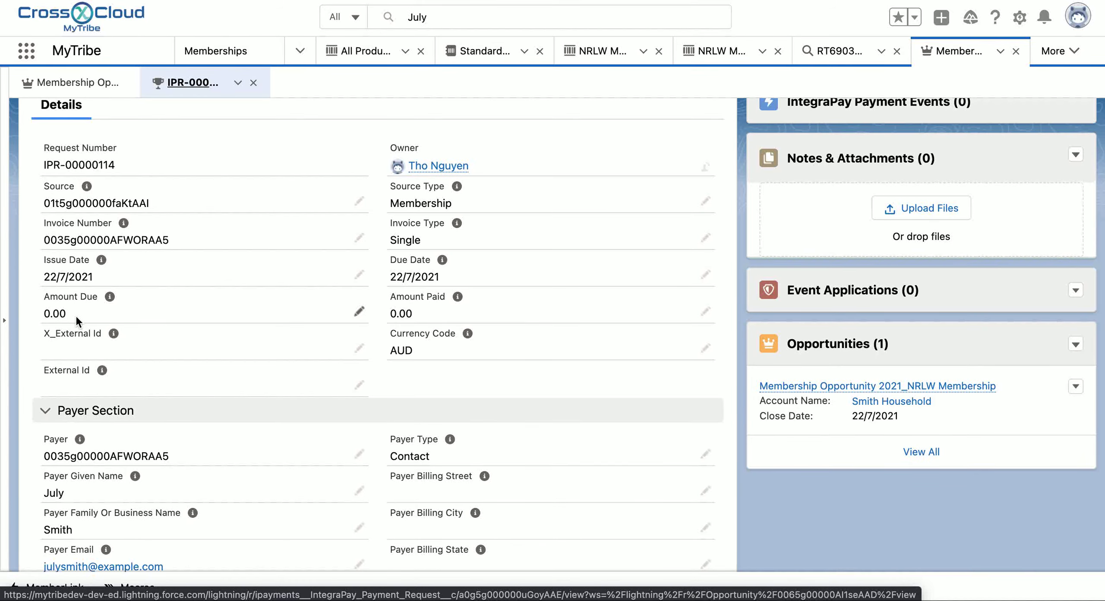
pyautogui.scroll(-5, 75, 314)
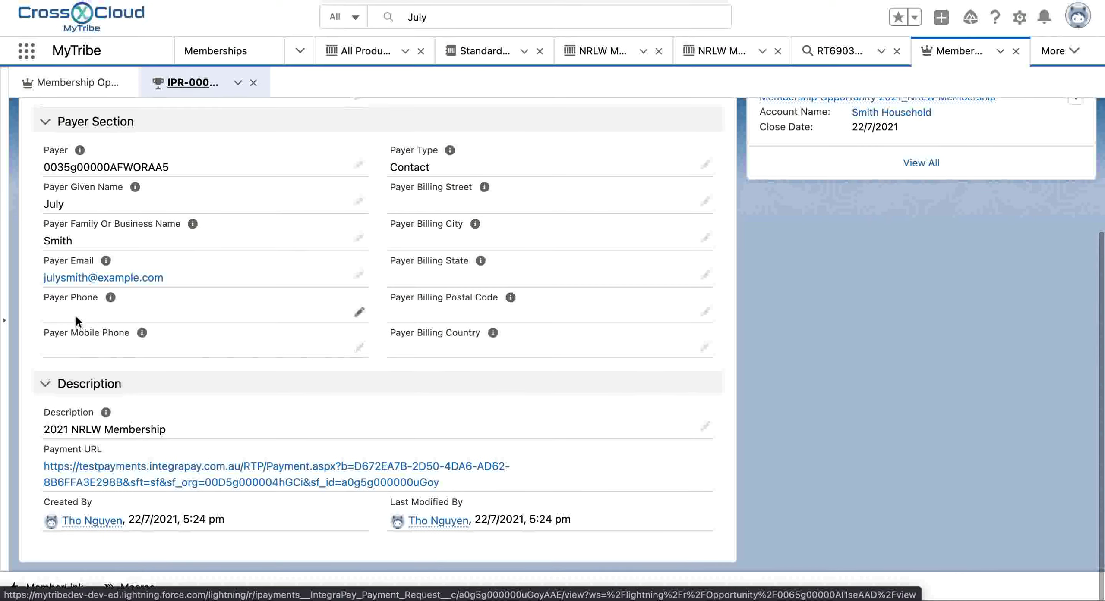
pyautogui.scroll(6, 76, 315)
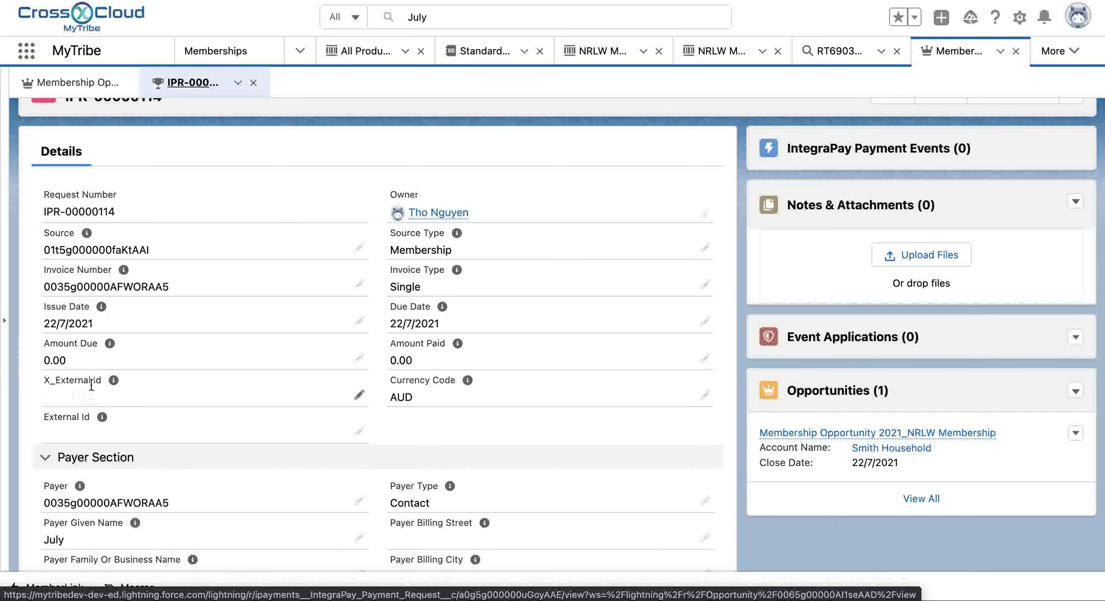
pyautogui.scroll(-6, 55, 368)
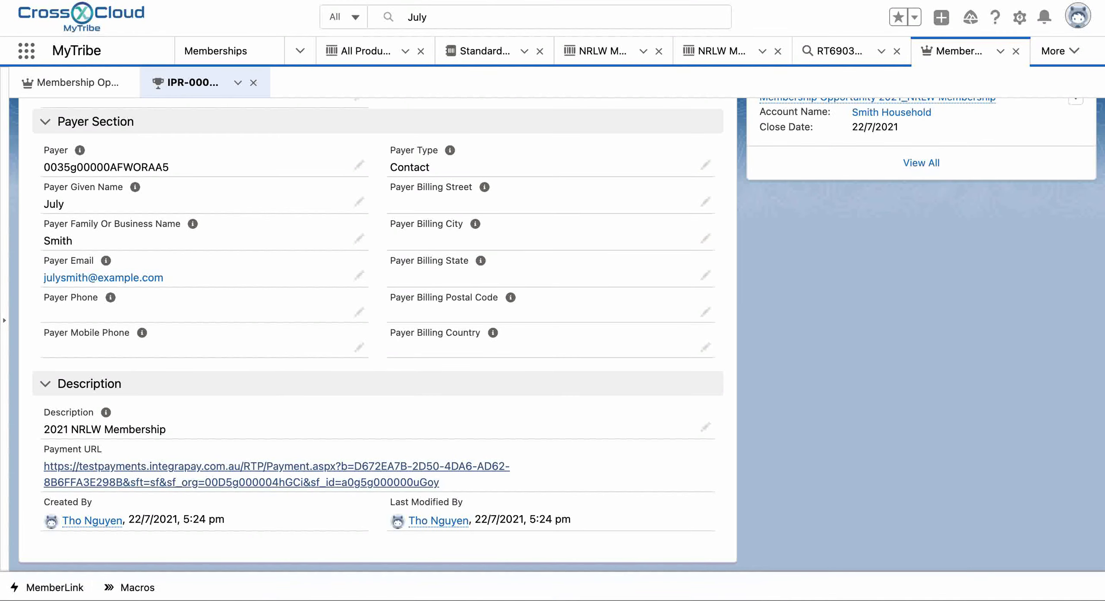
pyautogui.scroll(3, 279, 246)
pyautogui.scroll(3, 279, 247)
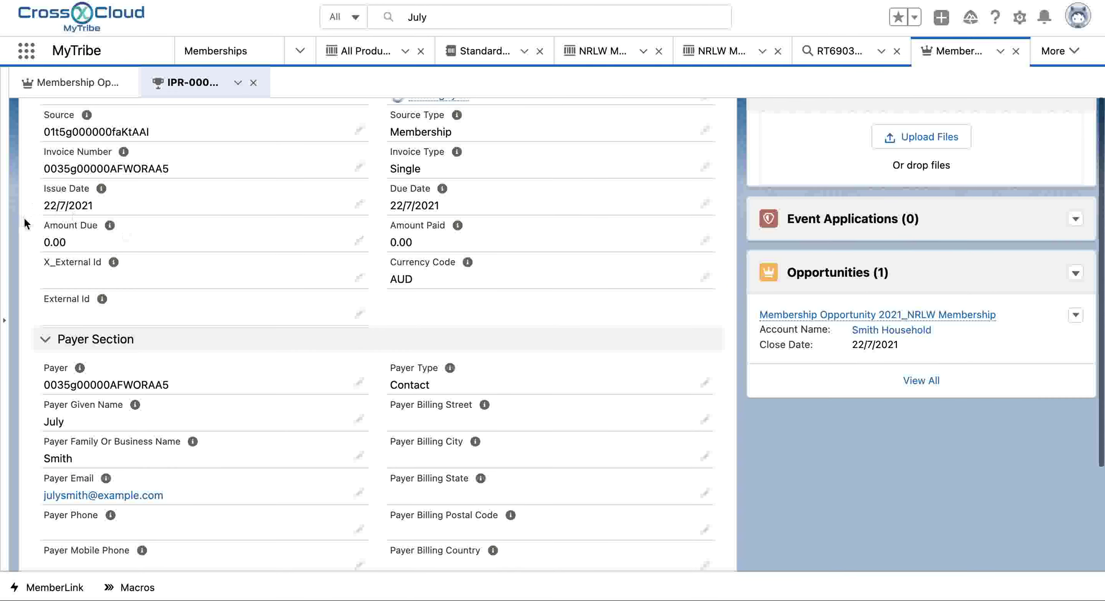
pyautogui.scroll(-5, 179, 306)
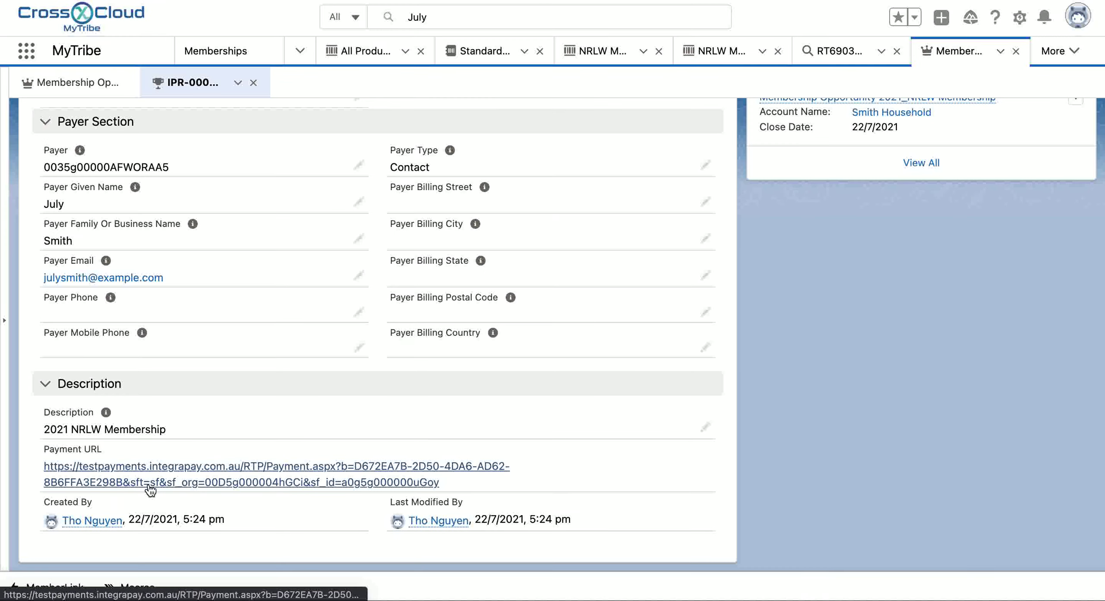
pyautogui.scroll(1, 149, 214)
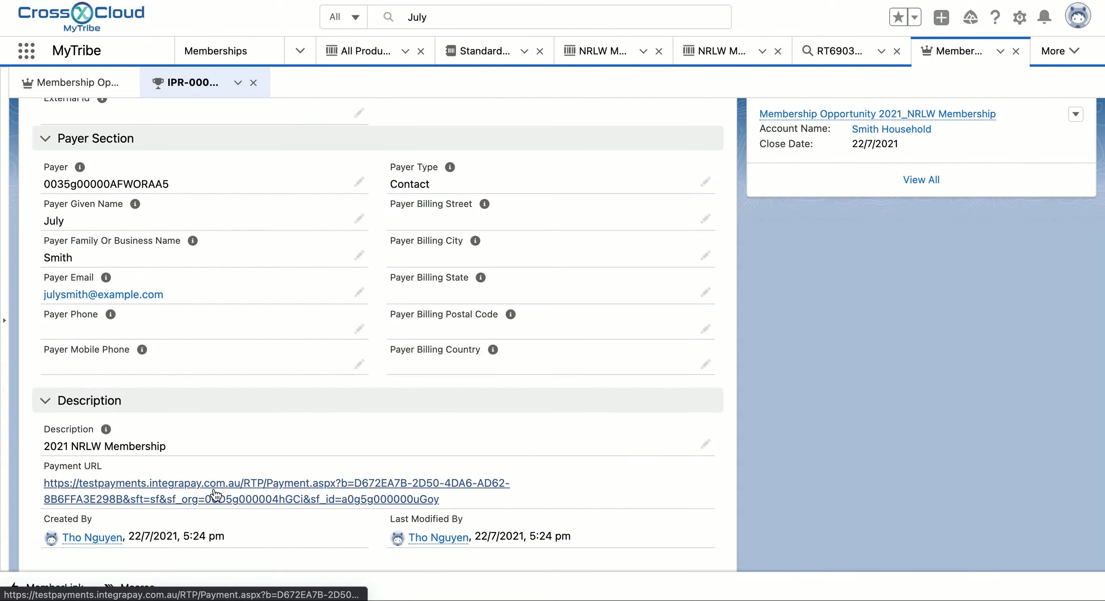
pyautogui.scroll(8, 309, 425)
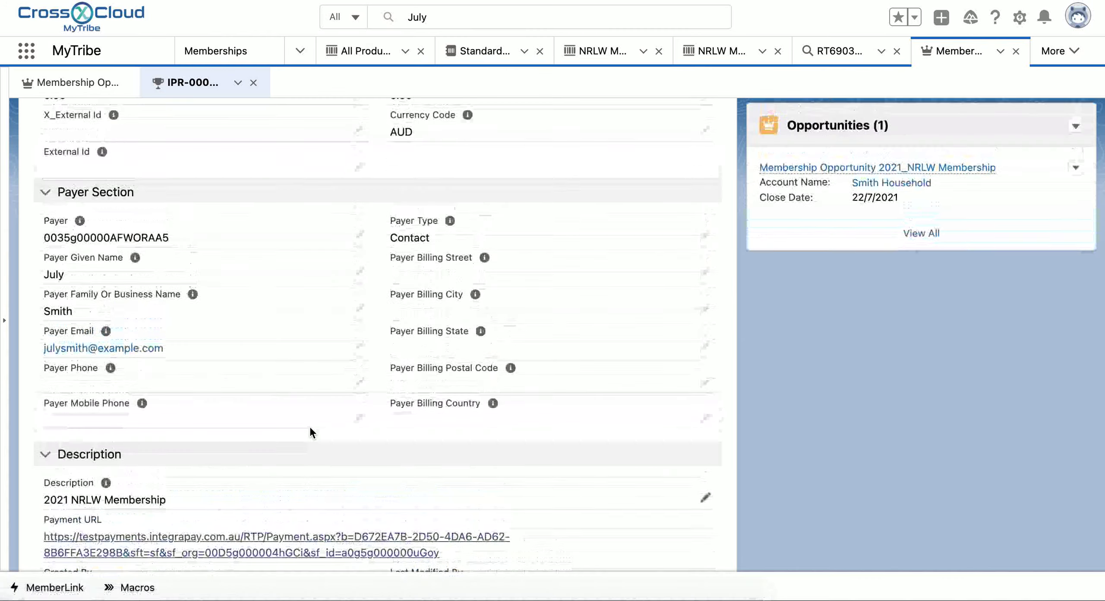
pyautogui.scroll(-8, 310, 429)
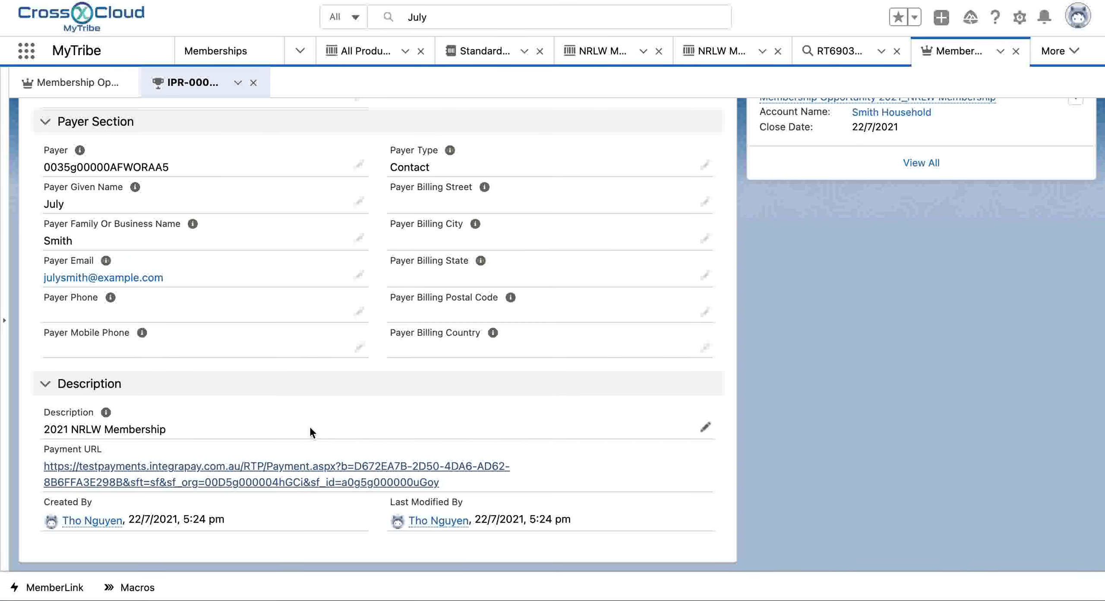
pyautogui.scroll(9, 309, 426)
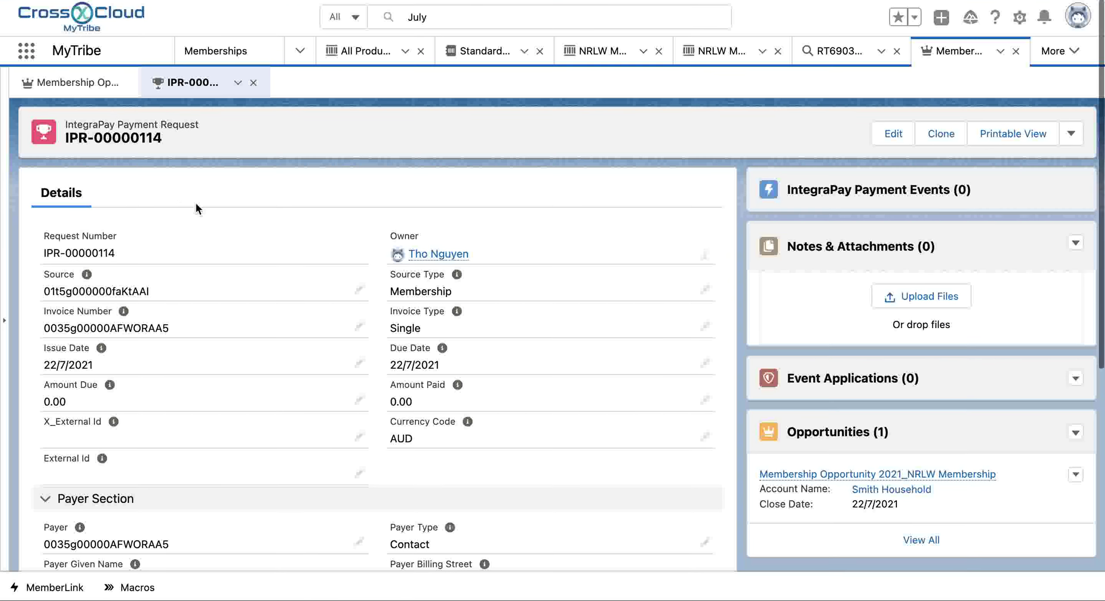
# Step: Mark the 2021_NRLW membership opportunity's stage as Closed Won and save it
pyautogui.click(77, 83)
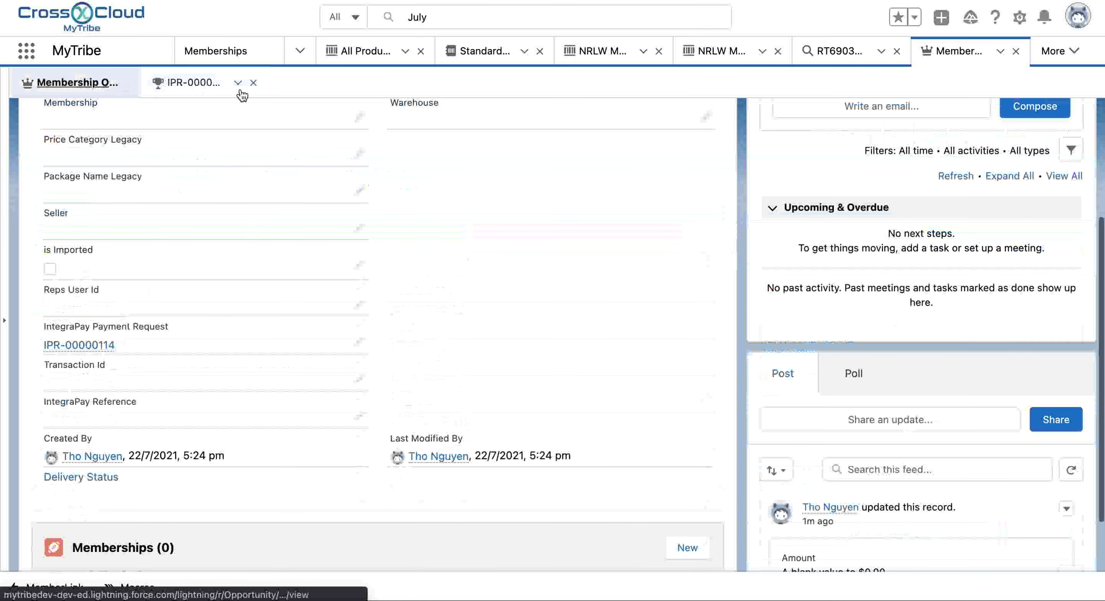
pyautogui.scroll(-1, 500, 209)
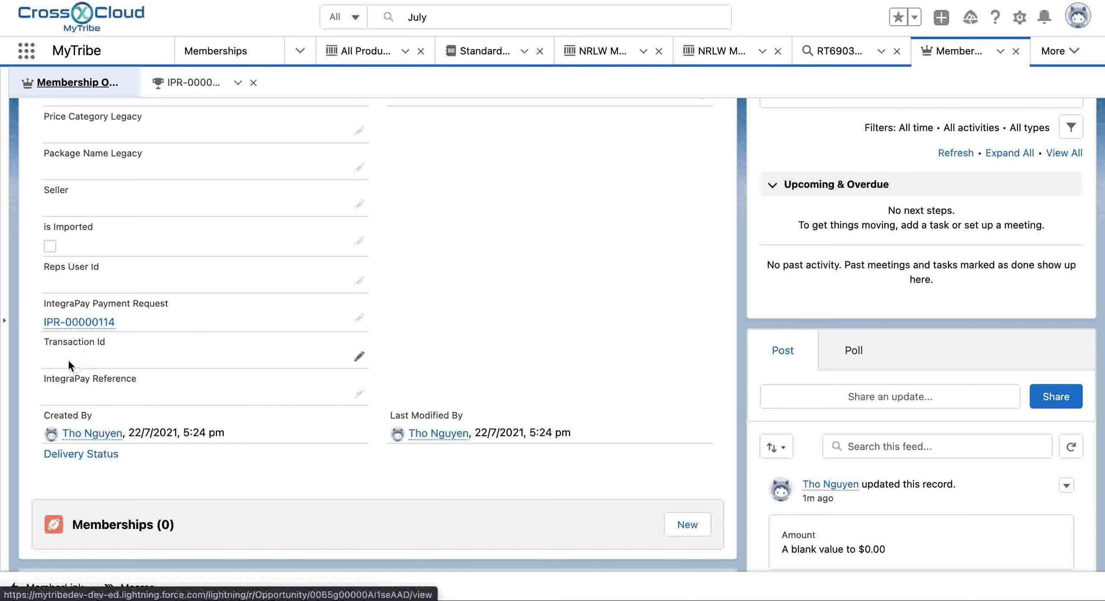
pyautogui.scroll(10, 441, 322)
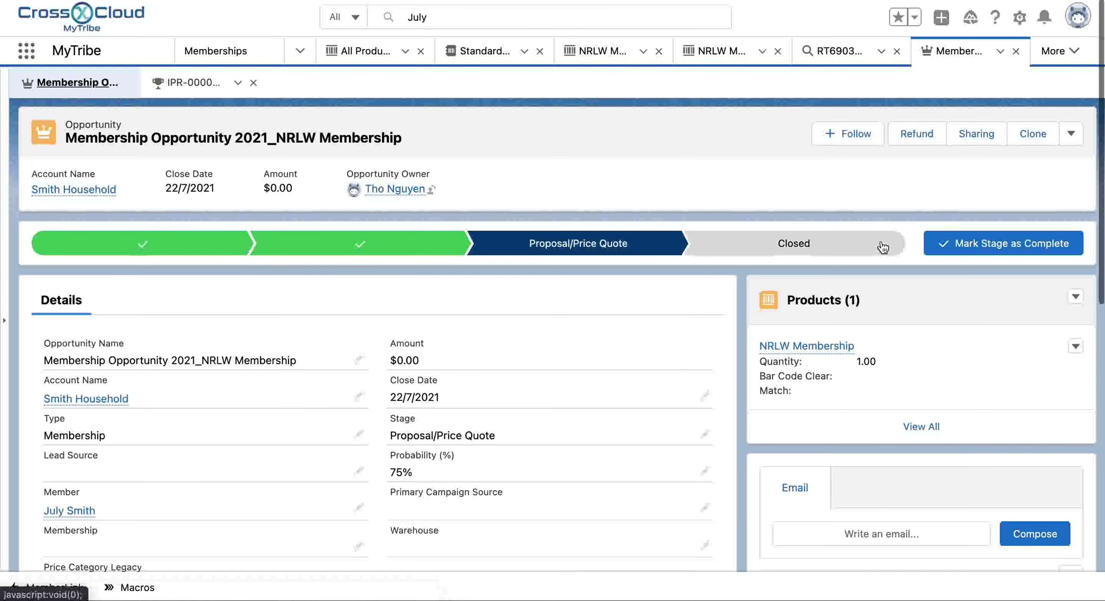
pyautogui.click(1035, 251)
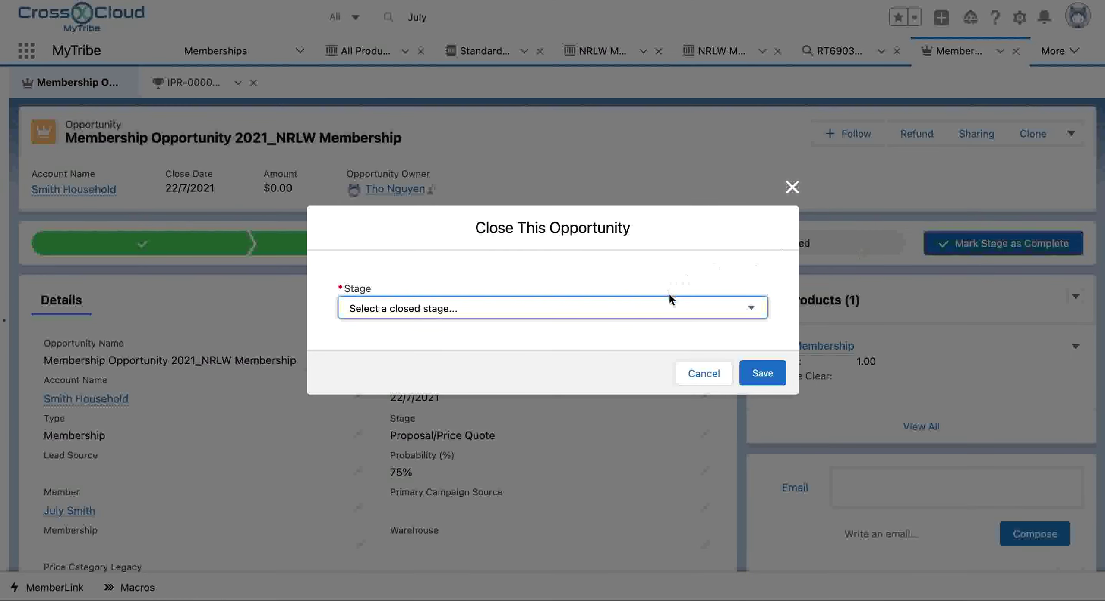
pyautogui.click(667, 306)
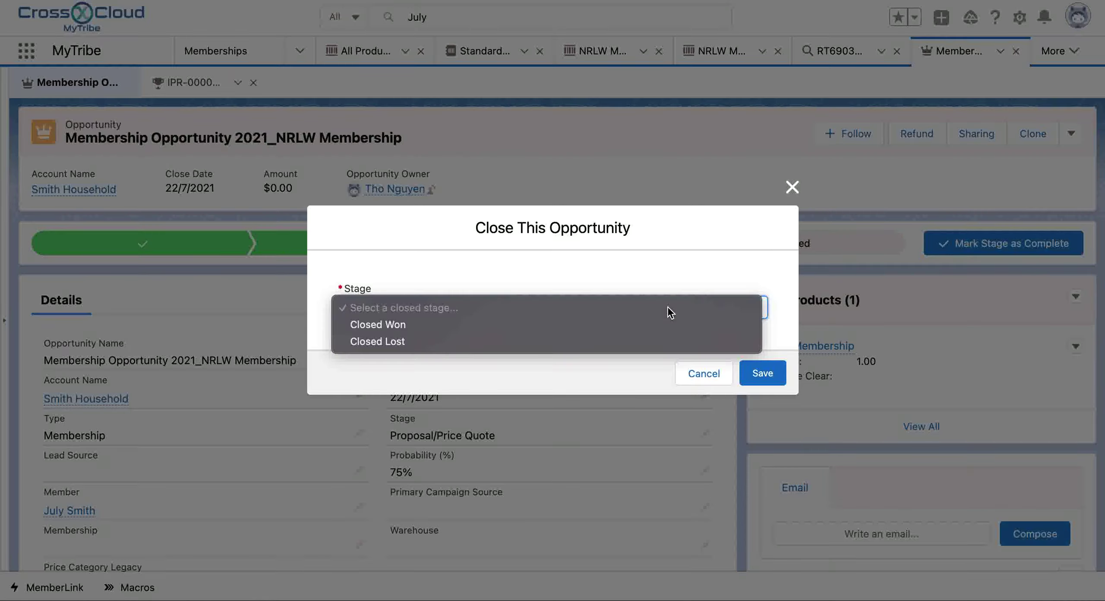
pyautogui.click(629, 325)
pyautogui.click(770, 373)
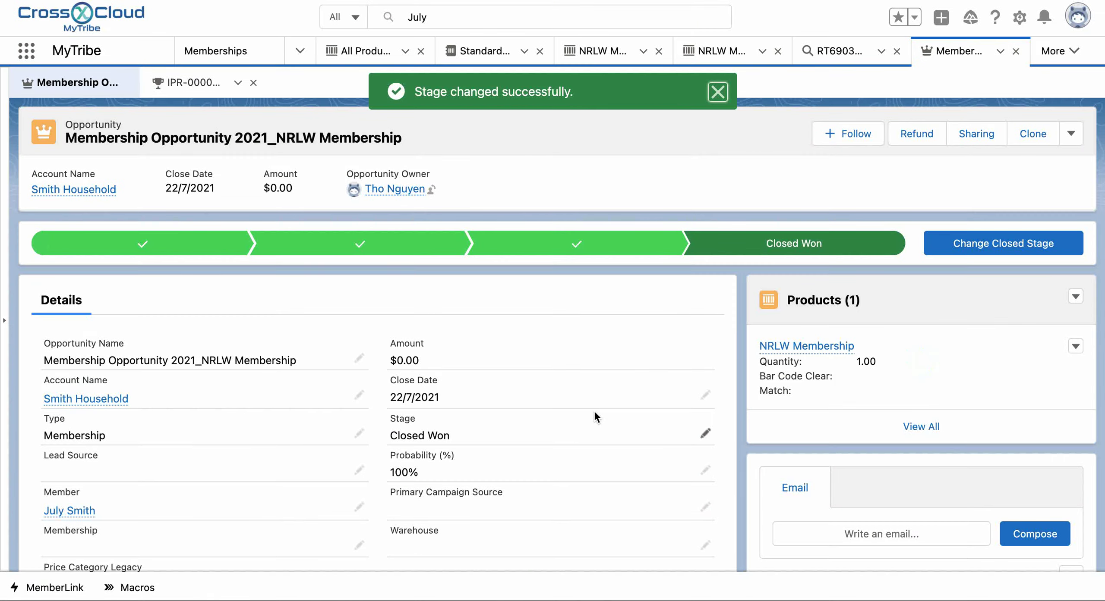
pyautogui.scroll(-12, 594, 412)
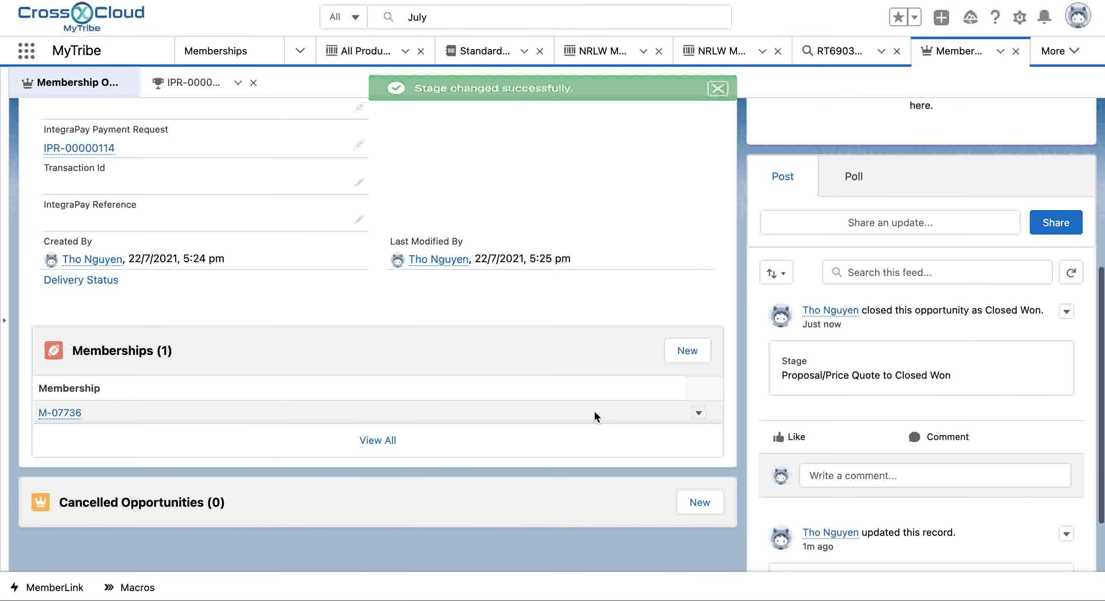
pyautogui.moveTo(51, 416)
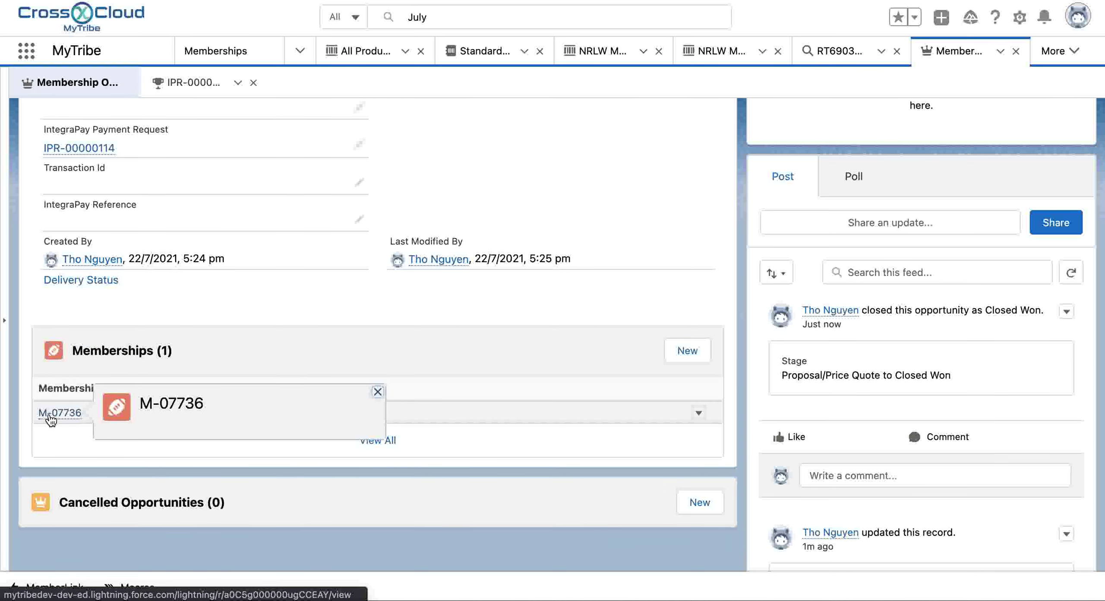
pyautogui.click(50, 415)
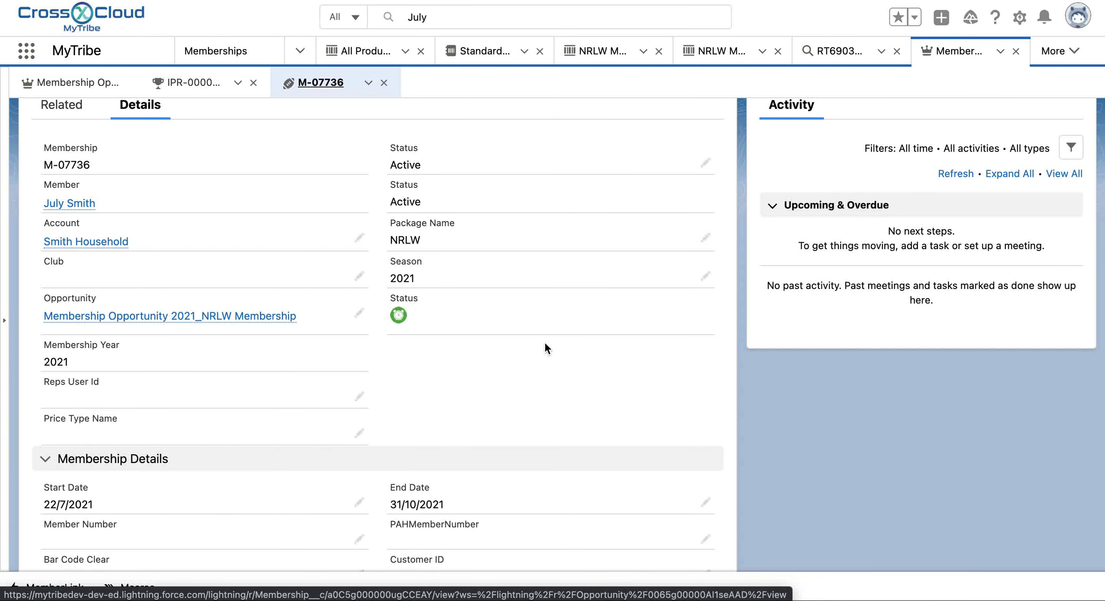
pyautogui.scroll(-1, 545, 344)
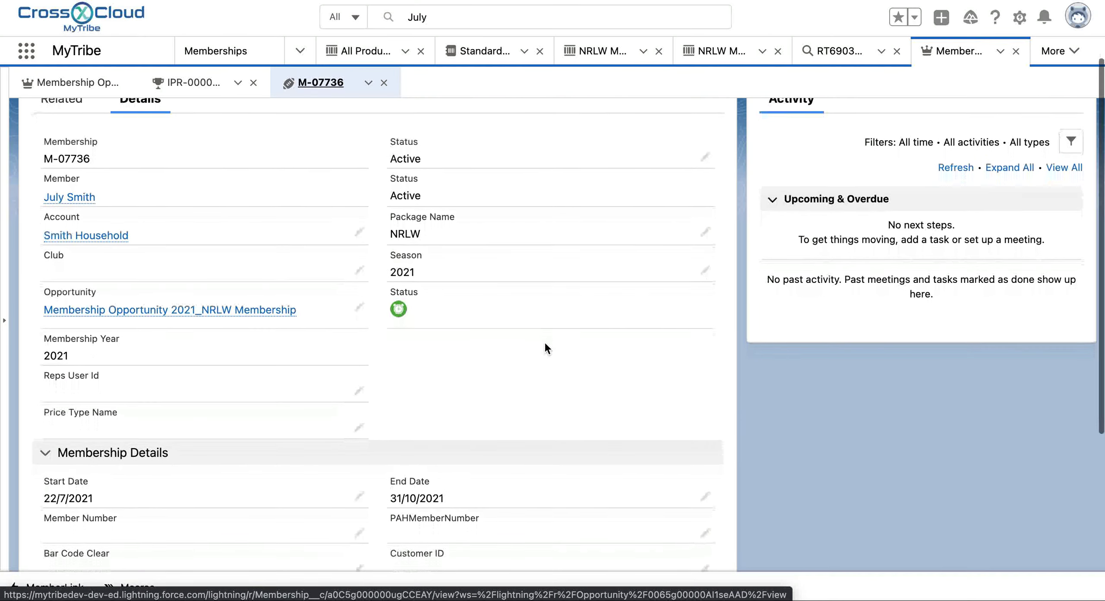
pyautogui.scroll(-6, 544, 341)
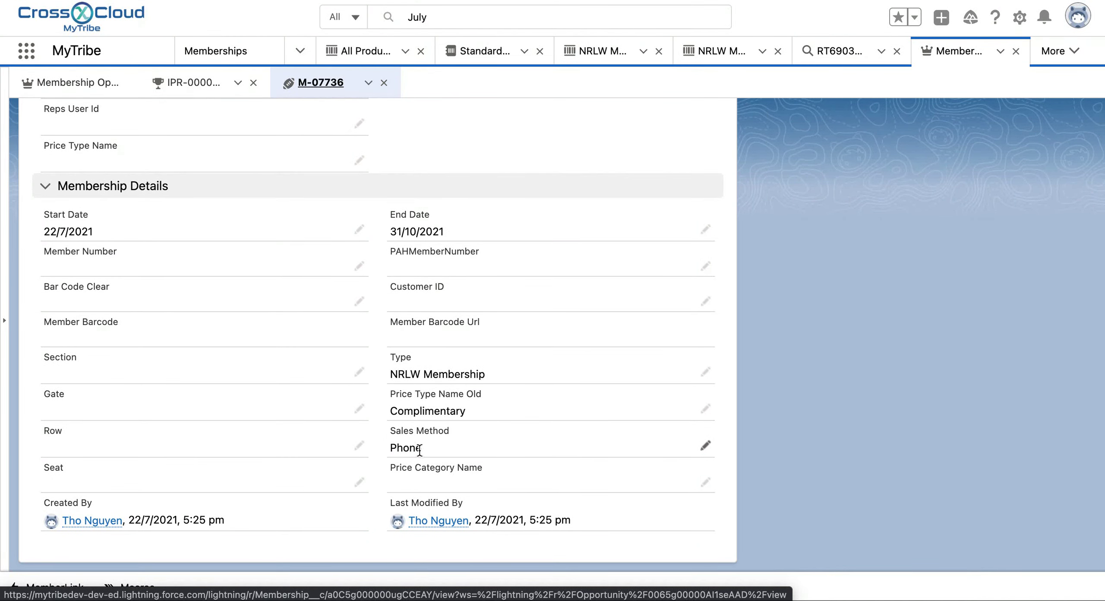
pyautogui.scroll(8, 503, 322)
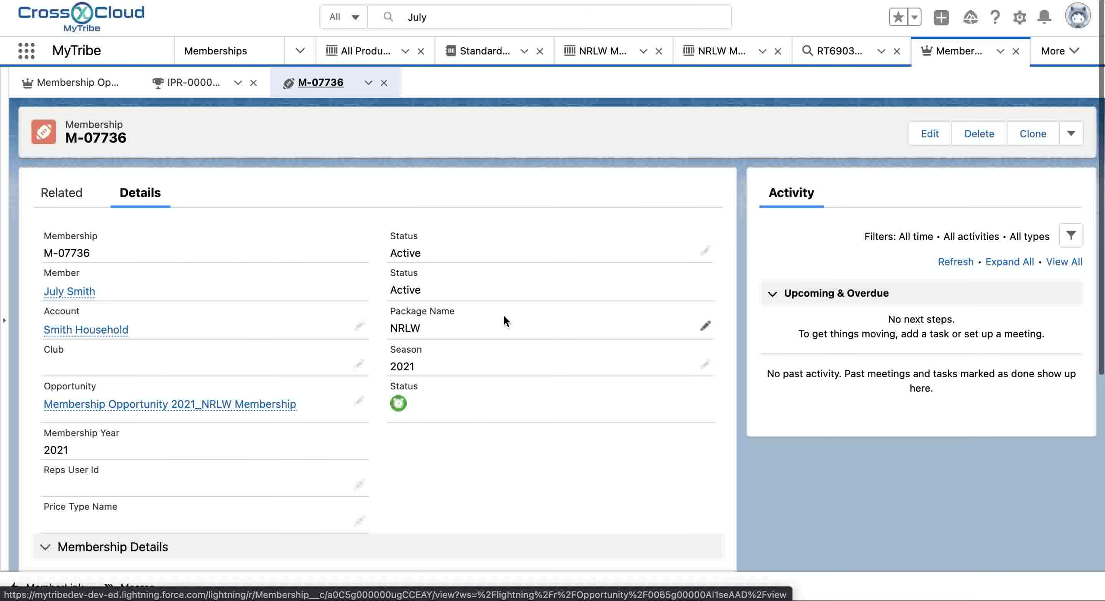